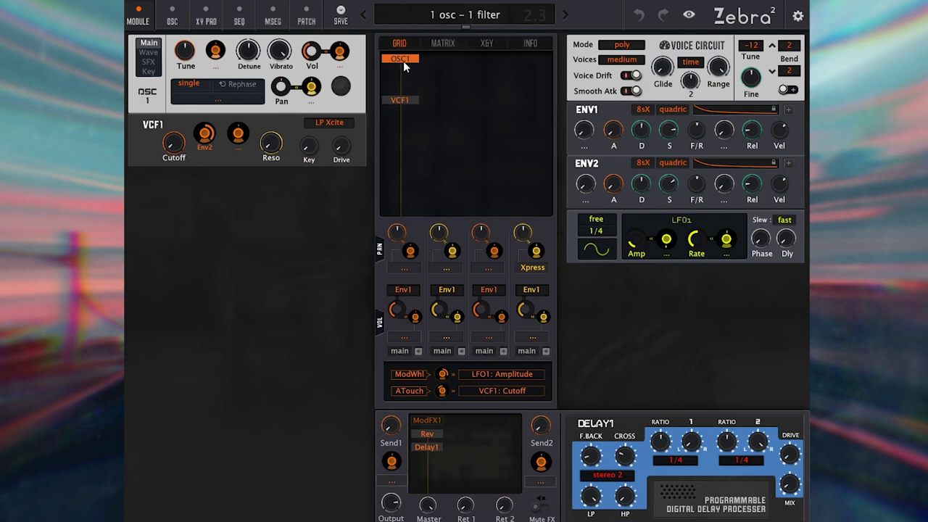
# Step: Insert an XMF1 filter below OSC1 and remove the VCF1 filter
pyautogui.click(404, 79)
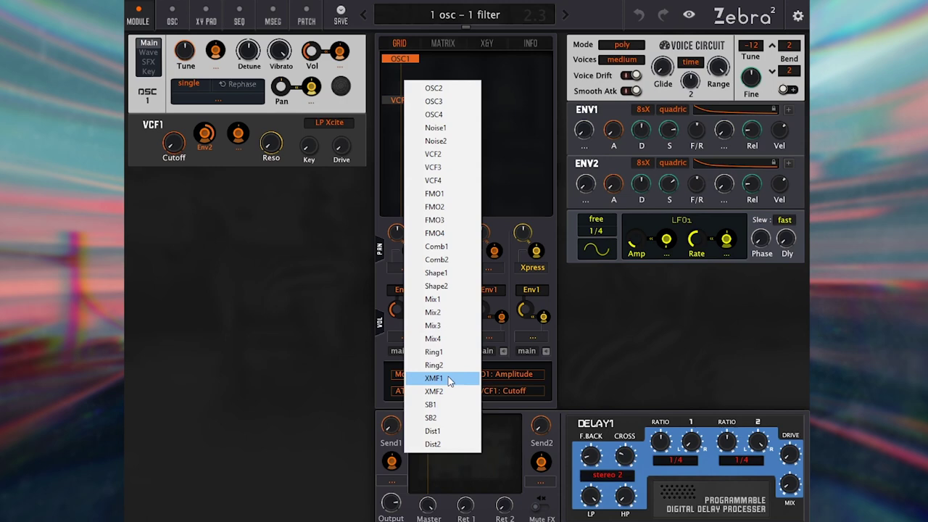
pyautogui.click(449, 377)
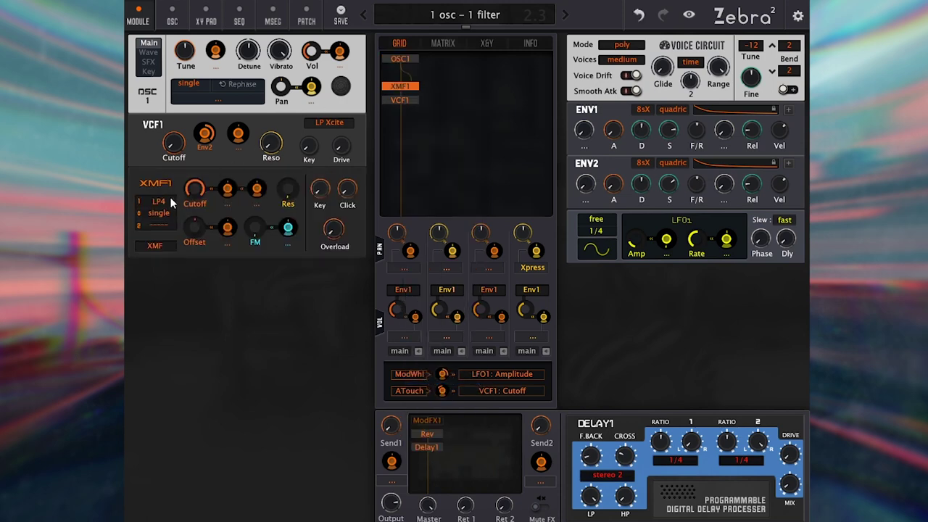
pyautogui.rightClick(403, 101)
pyautogui.click(417, 194)
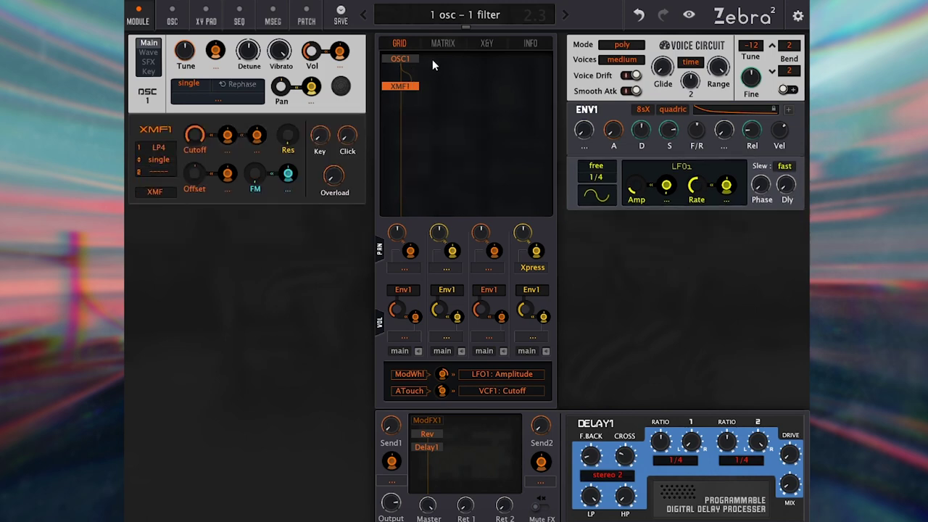
# Step: Add a Noise1 source in the second column with a Comb1 module beneath it
pyautogui.click(442, 61)
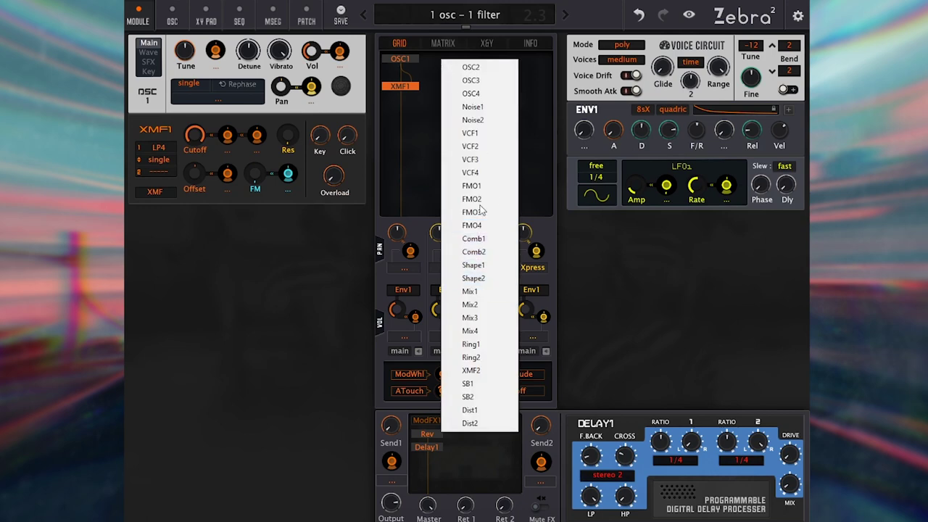
pyautogui.click(472, 107)
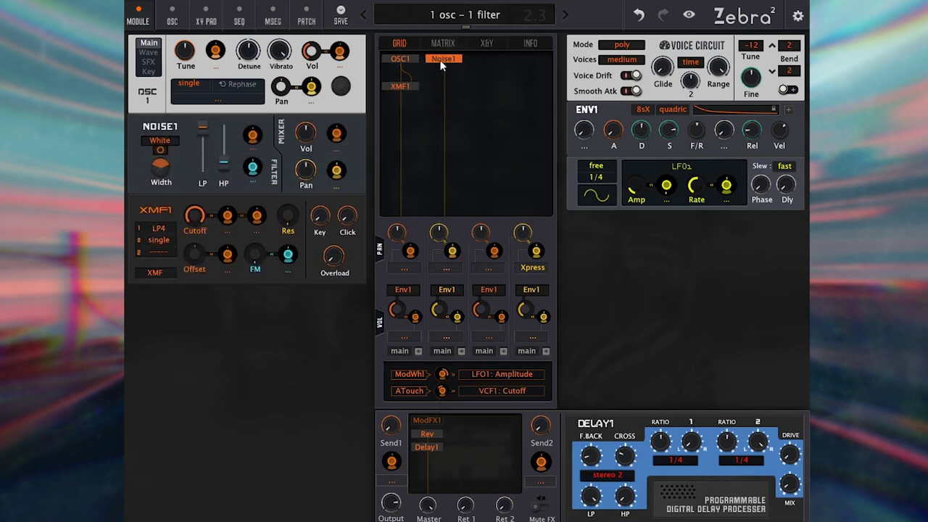
pyautogui.click(441, 87)
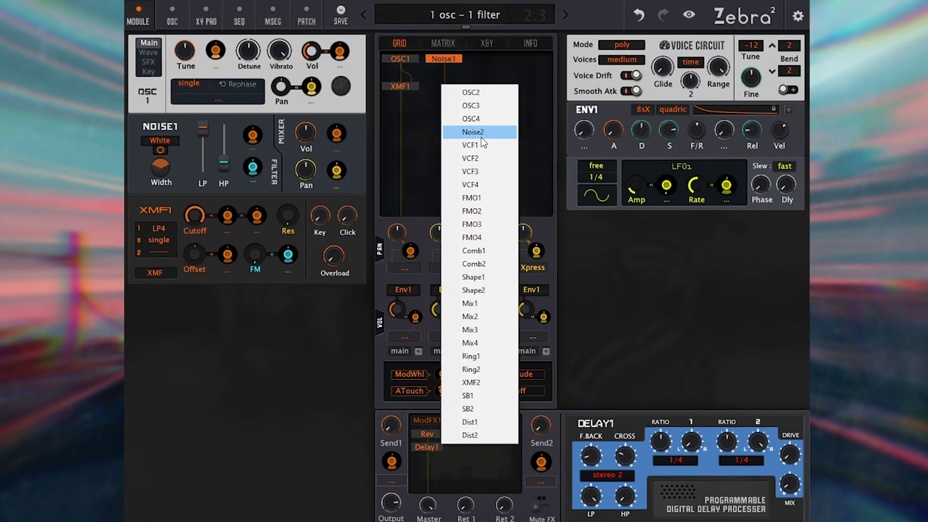
pyautogui.click(491, 253)
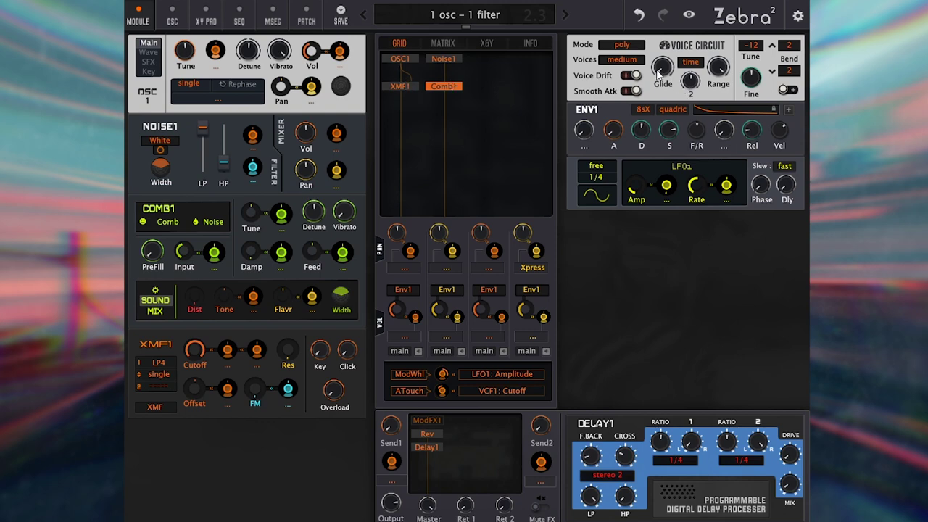
# Step: Set the voice count to few
pyautogui.click(631, 61)
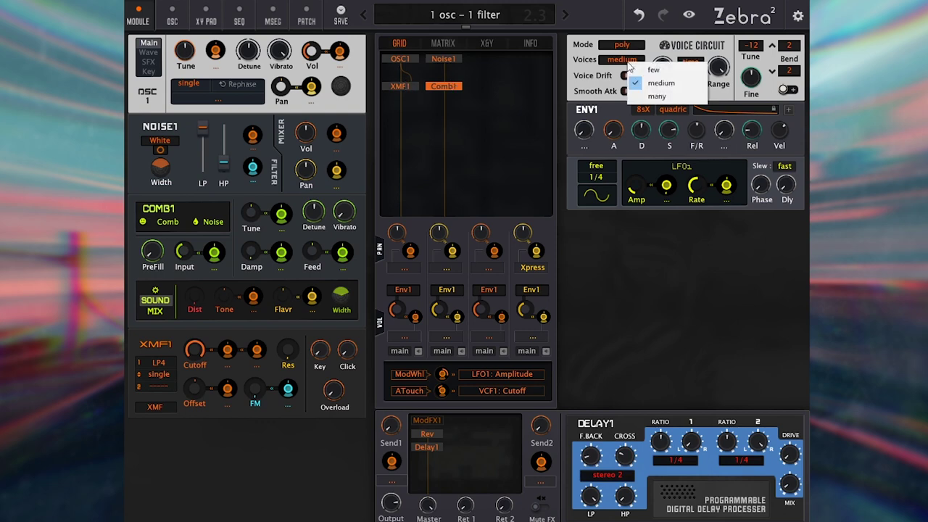
pyautogui.click(641, 72)
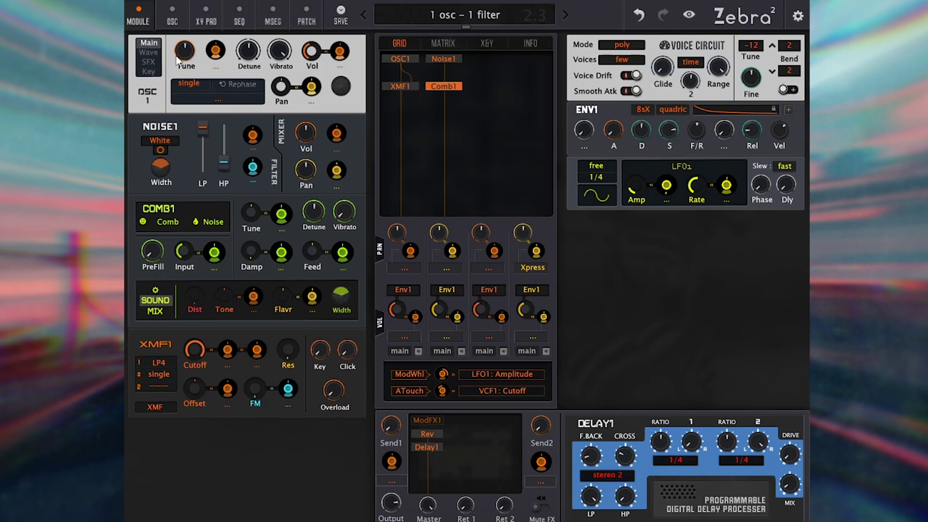
pyautogui.click(177, 19)
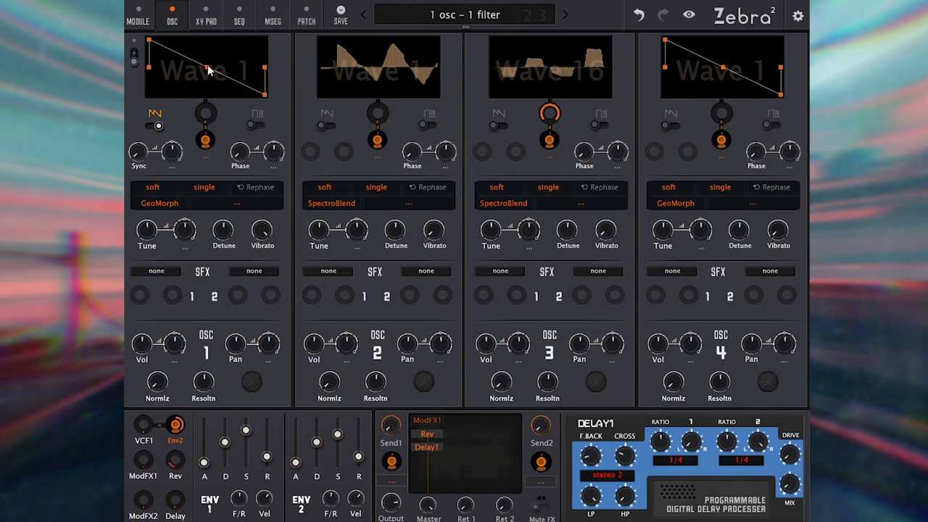
pyautogui.click(139, 20)
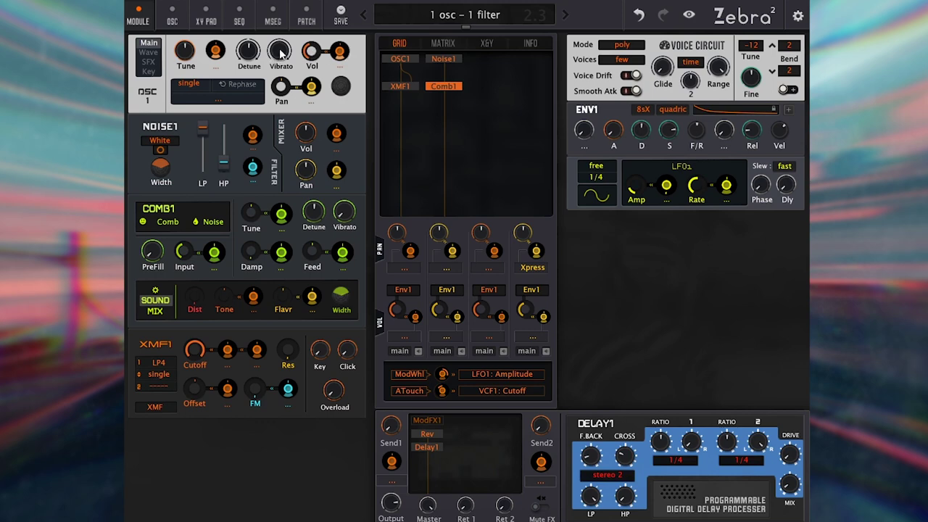
# Step: Lower OSC1 vibrato to about 29 and let Lfo1 modulate OSC1 volume
pyautogui.moveTo(280, 50); pyautogui.dragTo(269, 188)
pyautogui.click(341, 64)
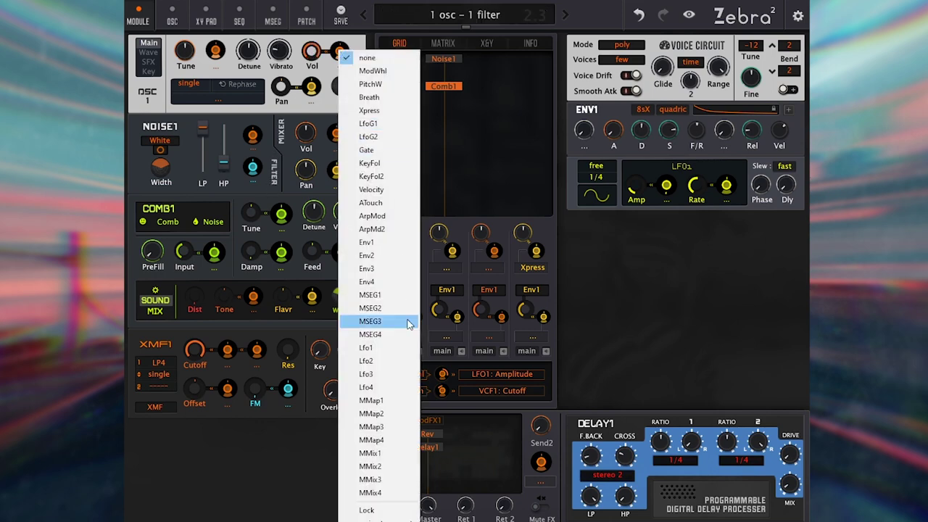
pyautogui.click(400, 352)
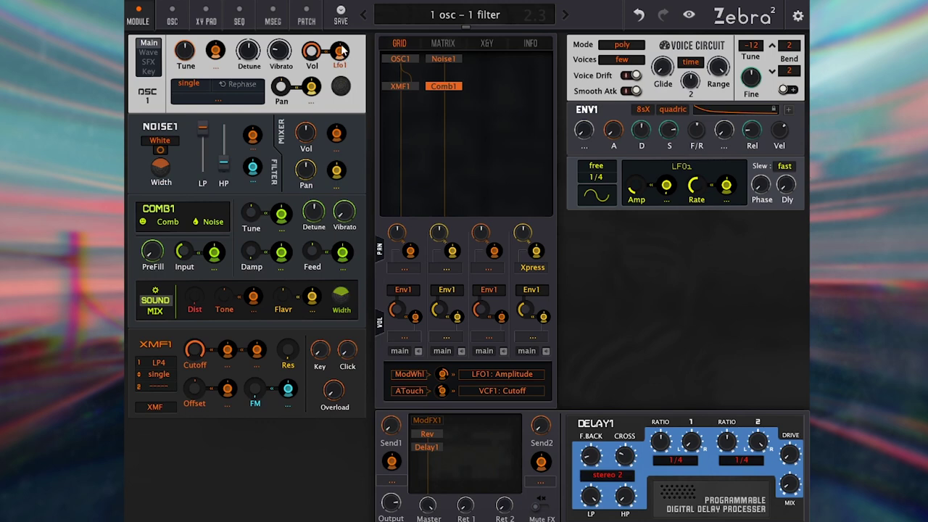
pyautogui.click(149, 53)
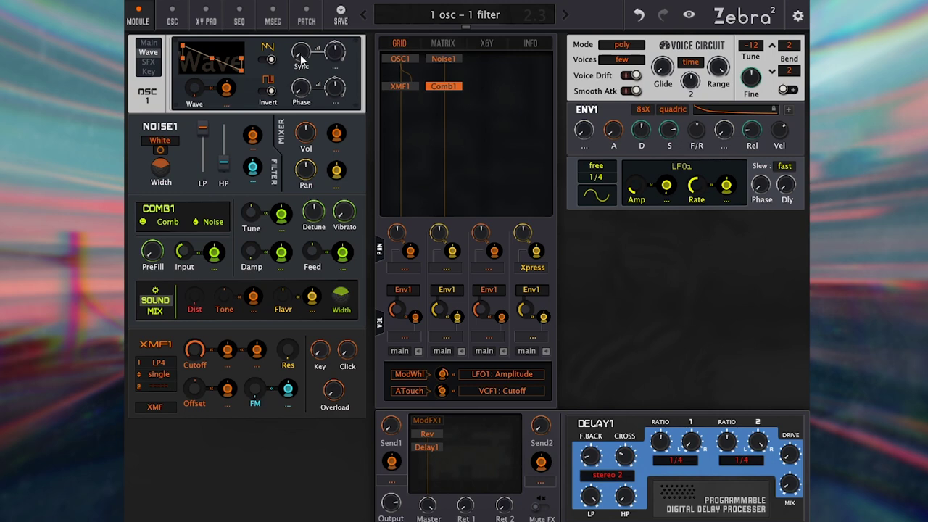
# Step: Raise OSC1's Sync to about 24 and its Phase to about 31
pyautogui.moveTo(303, 60); pyautogui.dragTo(306, 10)
pyautogui.moveTo(303, 94); pyautogui.dragTo(306, 22)
# Step: On OSC1's Key page, drag the key-gain curve points so gain slopes down toward high notes
pyautogui.click(148, 71)
pyautogui.click(149, 62)
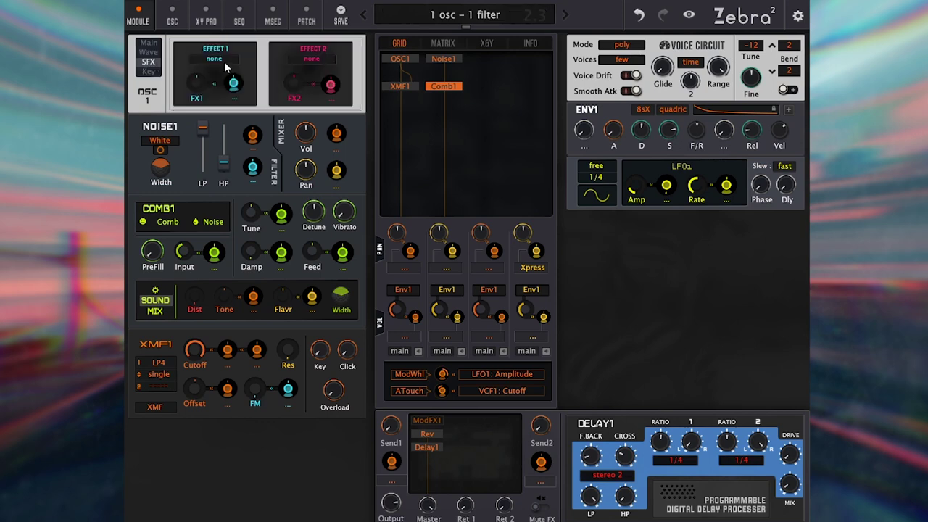
pyautogui.click(152, 72)
pyautogui.moveTo(290, 41); pyautogui.dragTo(321, 61)
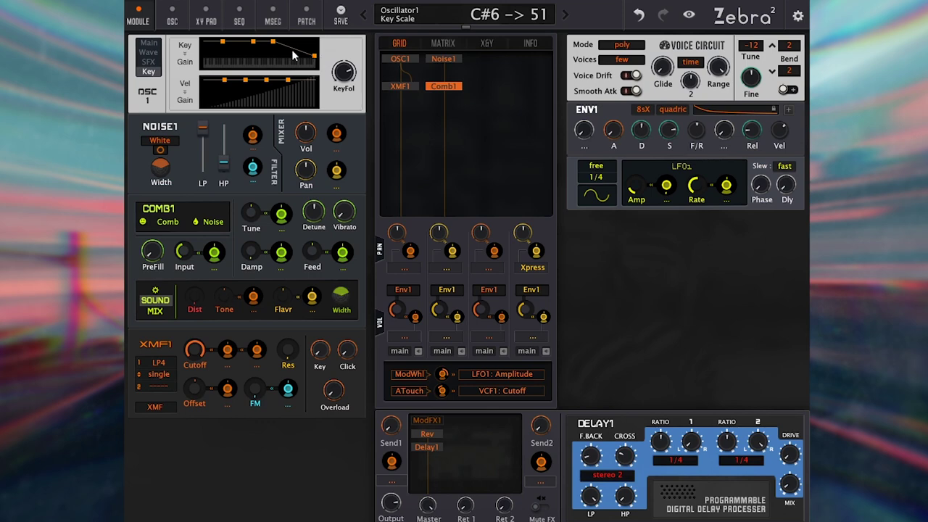
pyautogui.moveTo(274, 41)
pyautogui.mouseDown()
pyautogui.moveTo(271, 49)
pyautogui.moveTo(180, 43)
pyautogui.moveTo(269, 52)
pyautogui.mouseUp()
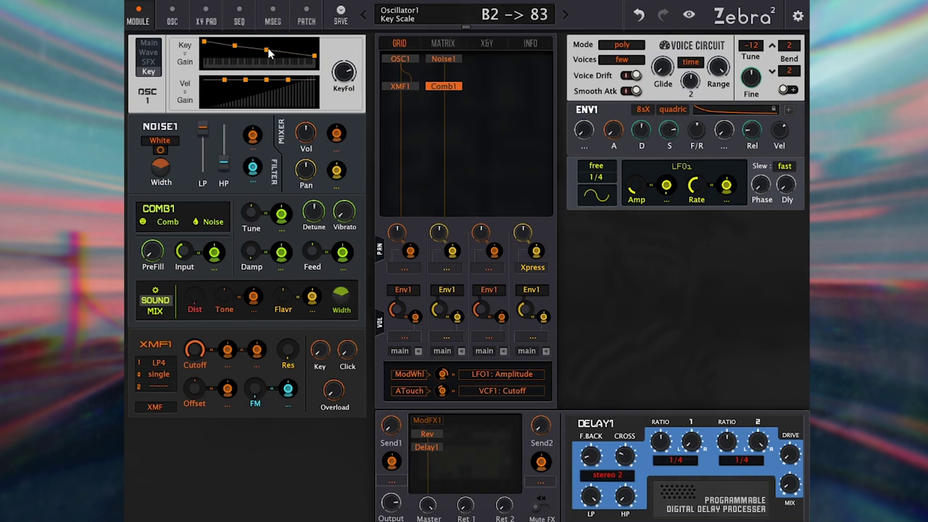
# Step: Lower Noise1's LP to 74 and modulate its volume with Lfo1 at depth 50
pyautogui.click(161, 166)
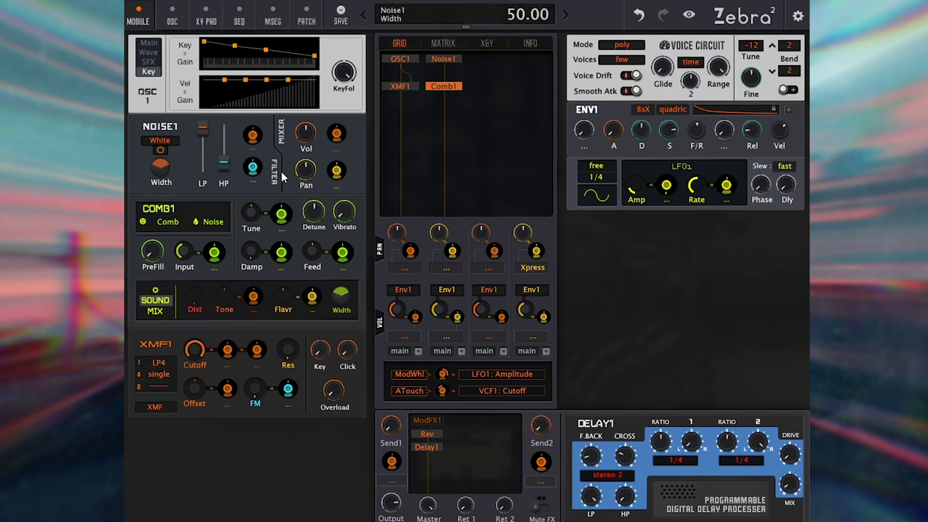
pyautogui.click(201, 131)
pyautogui.moveTo(201, 133); pyautogui.dragTo(200, 141)
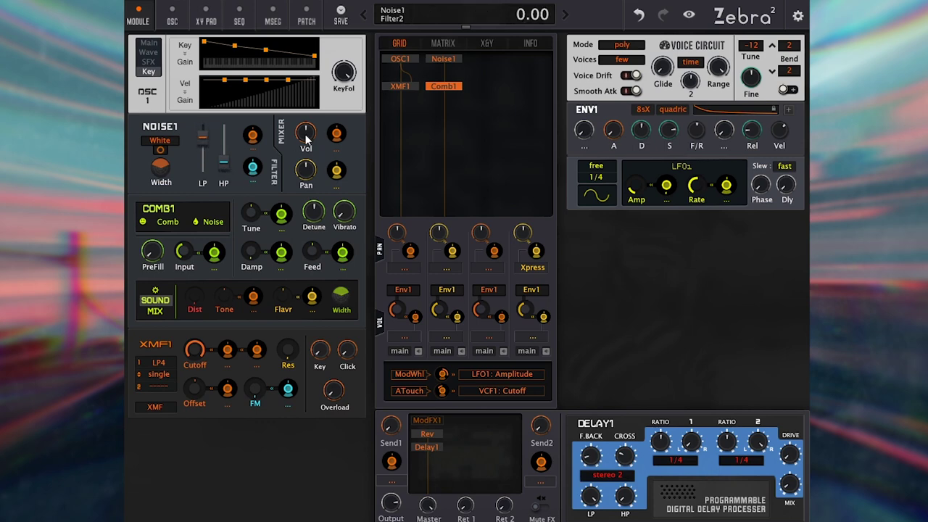
pyautogui.click(332, 133)
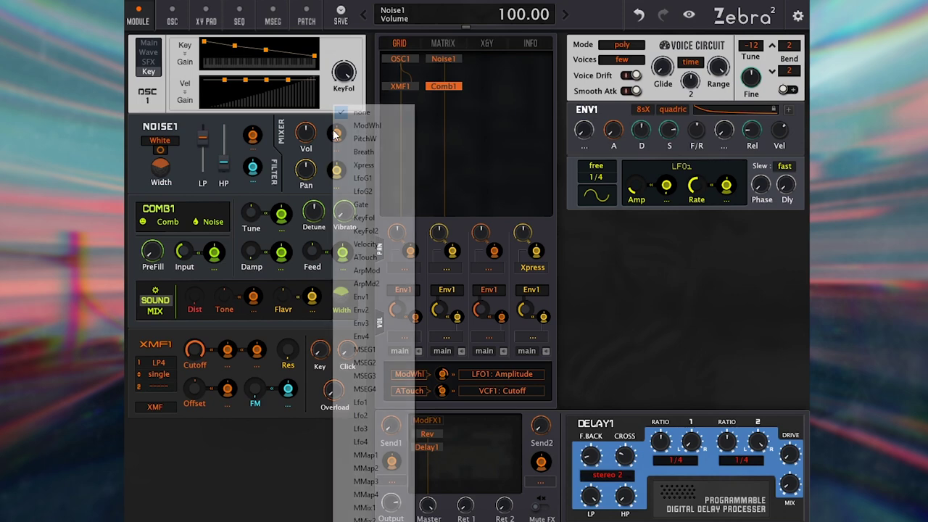
pyautogui.click(382, 403)
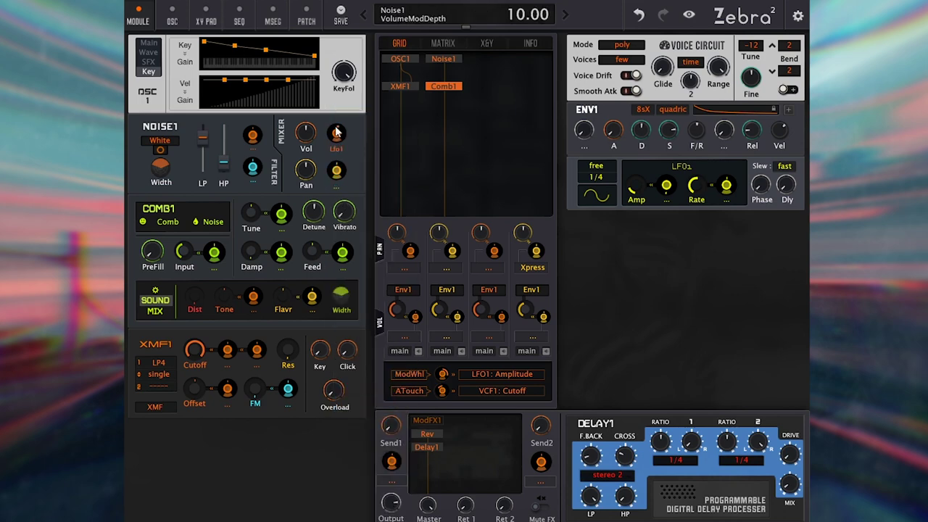
pyautogui.moveTo(336, 132); pyautogui.dragTo(336, 111)
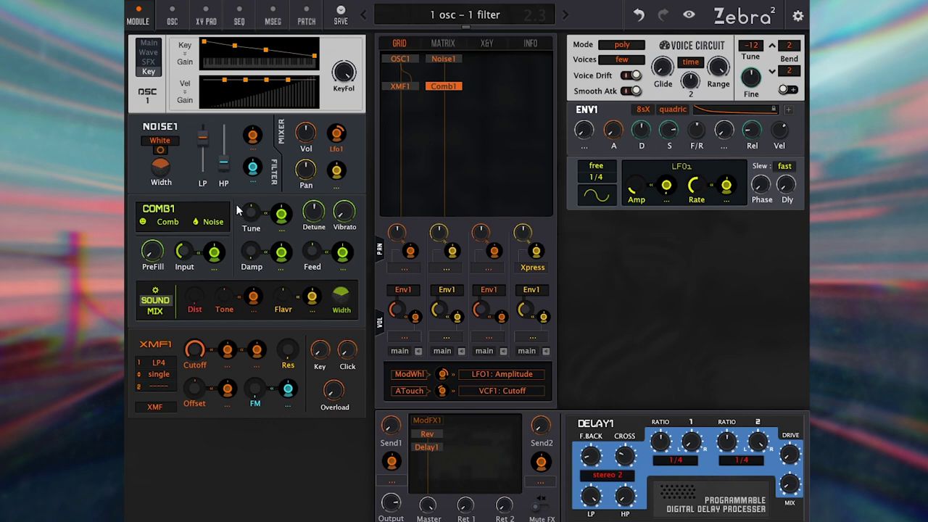
# Step: Switch Comb1 to Dissonant mode, raise its tuning and turn its input up to 100
pyautogui.click(174, 225)
pyautogui.click(211, 285)
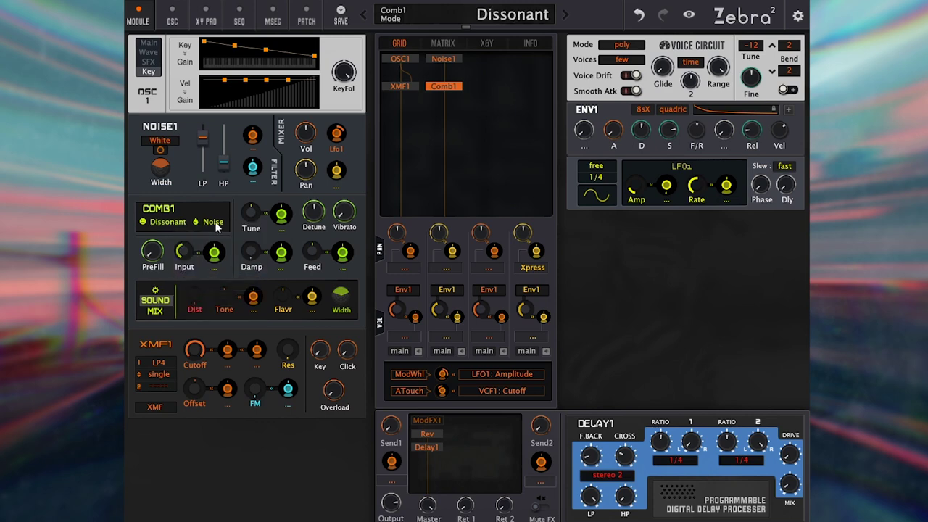
pyautogui.click(215, 222)
pyautogui.click(229, 205)
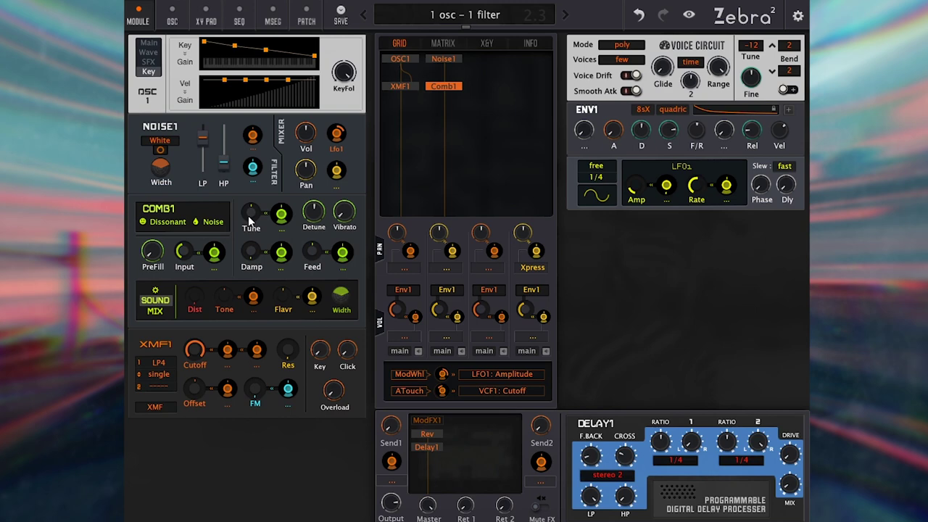
pyautogui.moveTo(248, 215); pyautogui.dragTo(246, 145)
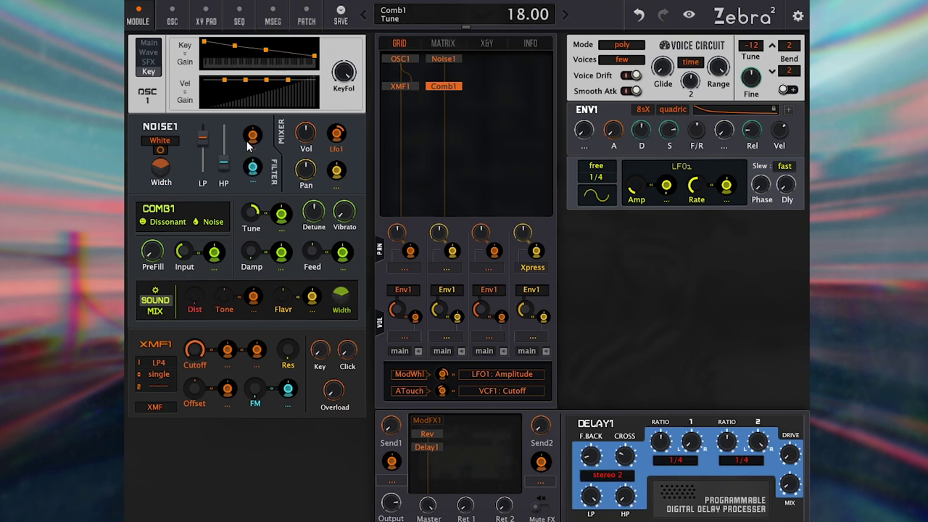
pyautogui.moveTo(187, 253)
pyautogui.moveTo(186, 253); pyautogui.dragTo(210, 148)
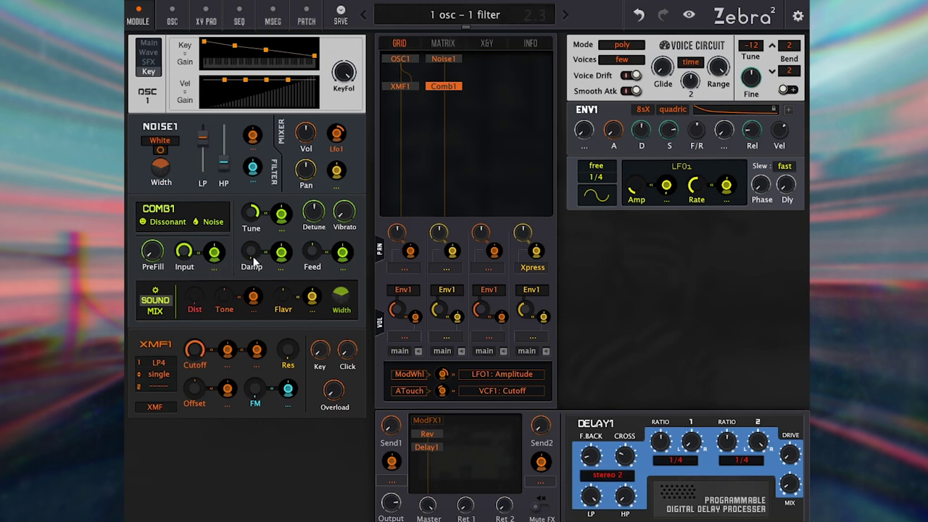
# Step: Set Comb1 damping to about 23.5, feedback to about -52, add distortion and flavour 28
pyautogui.moveTo(254, 263); pyautogui.dragTo(267, 148)
pyautogui.moveTo(312, 245); pyautogui.dragTo(312, 266)
pyautogui.moveTo(188, 301); pyautogui.dragTo(200, 232)
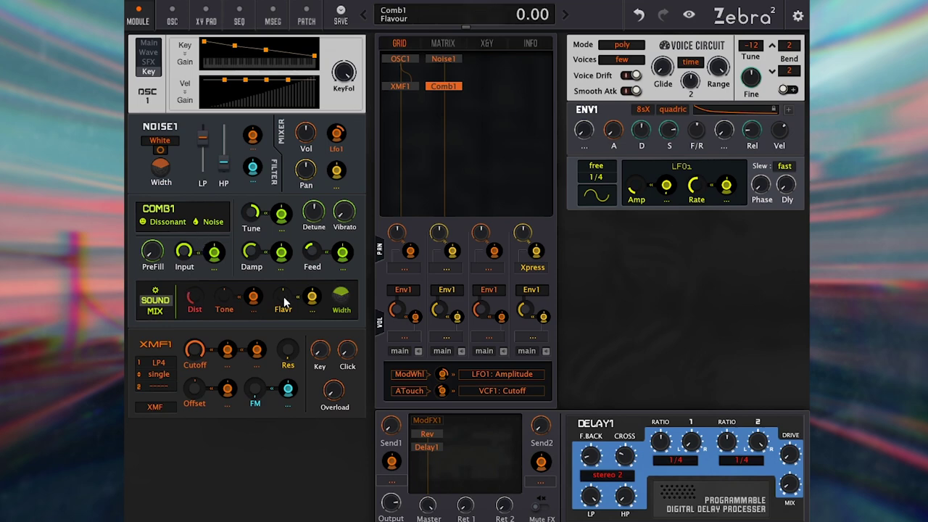
pyautogui.moveTo(283, 302); pyautogui.dragTo(285, 288)
# Step: Make KeyFol modulate Comb1's volume
pyautogui.click(155, 310)
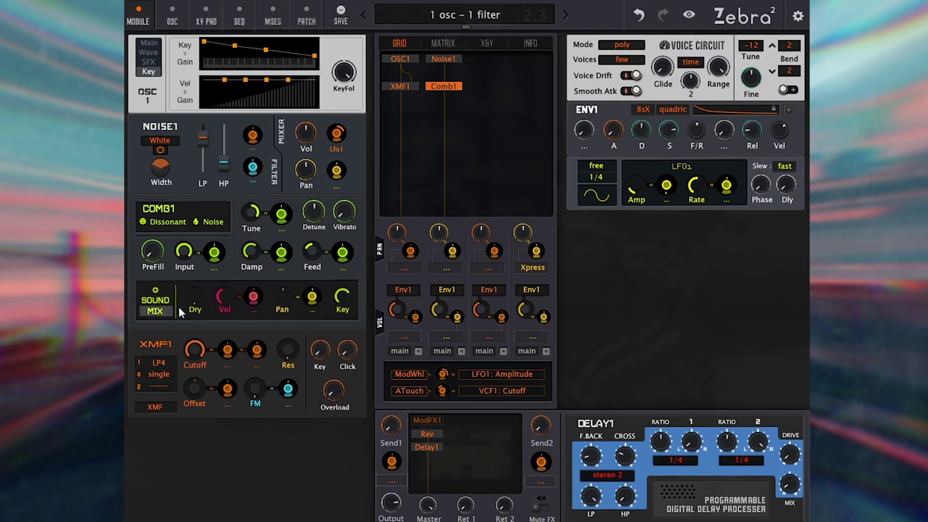
pyautogui.click(253, 308)
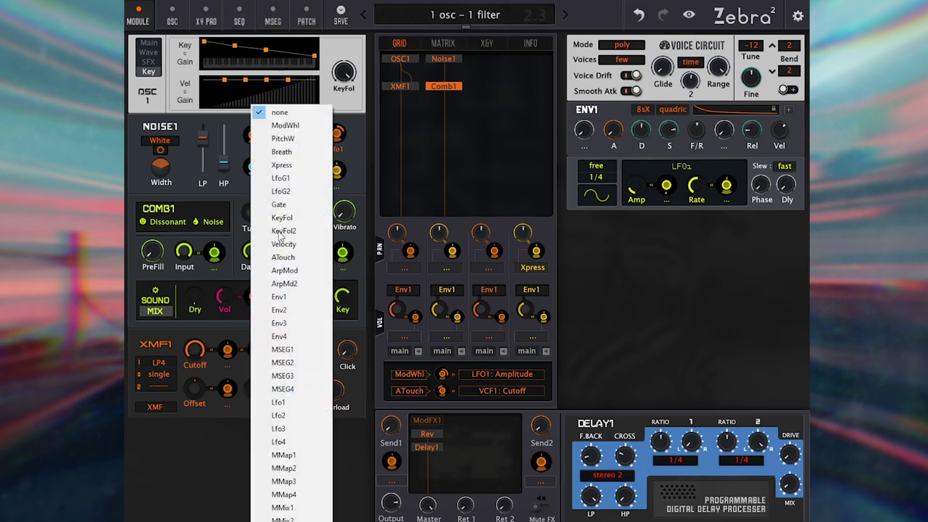
pyautogui.click(307, 219)
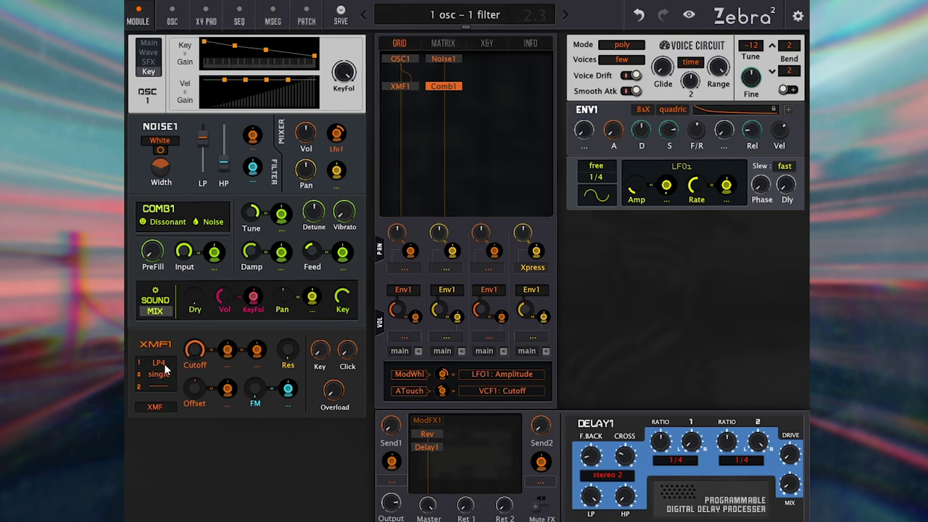
# Step: Lower XMF1 cutoff to 15 with KeyFol modulation, resonance 17 and filter FM 4
pyautogui.scroll(-5, 193, 354)
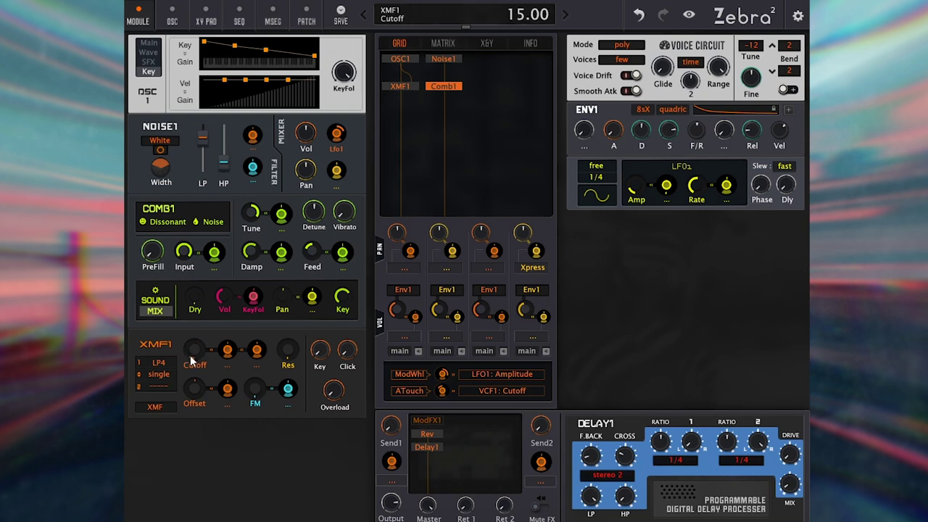
pyautogui.click(226, 363)
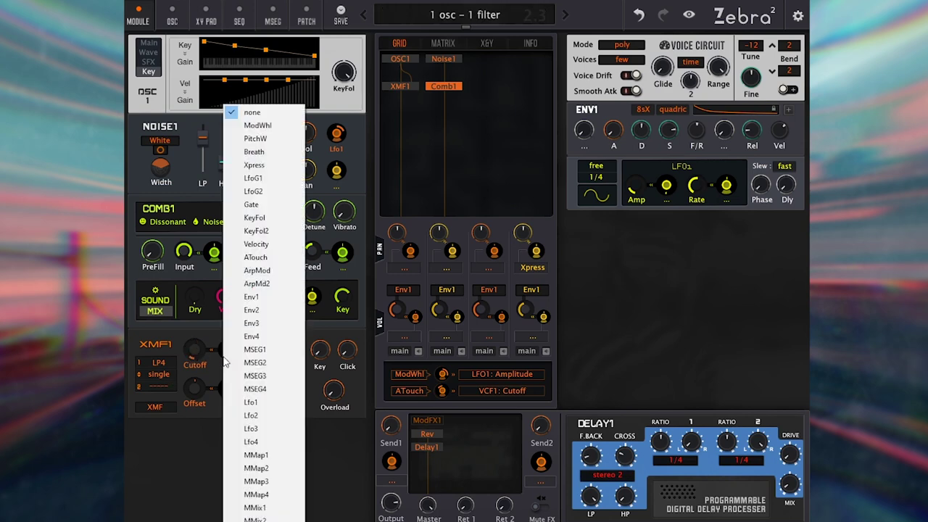
pyautogui.click(270, 221)
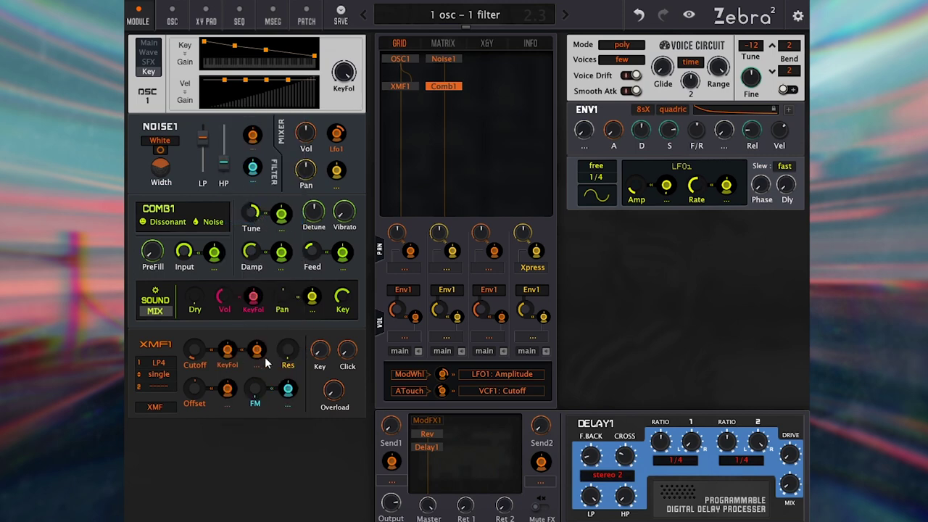
pyautogui.moveTo(287, 338); pyautogui.dragTo(295, 321)
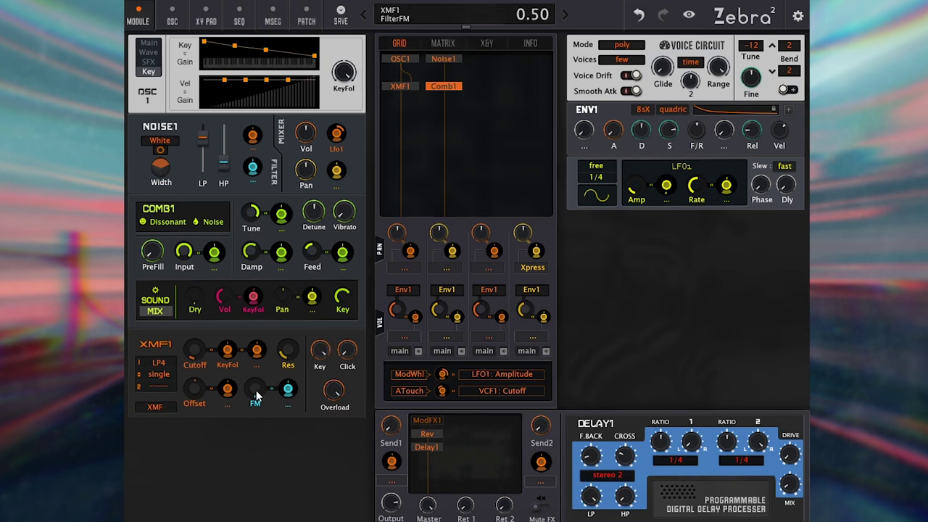
pyautogui.moveTo(255, 396); pyautogui.dragTo(259, 385)
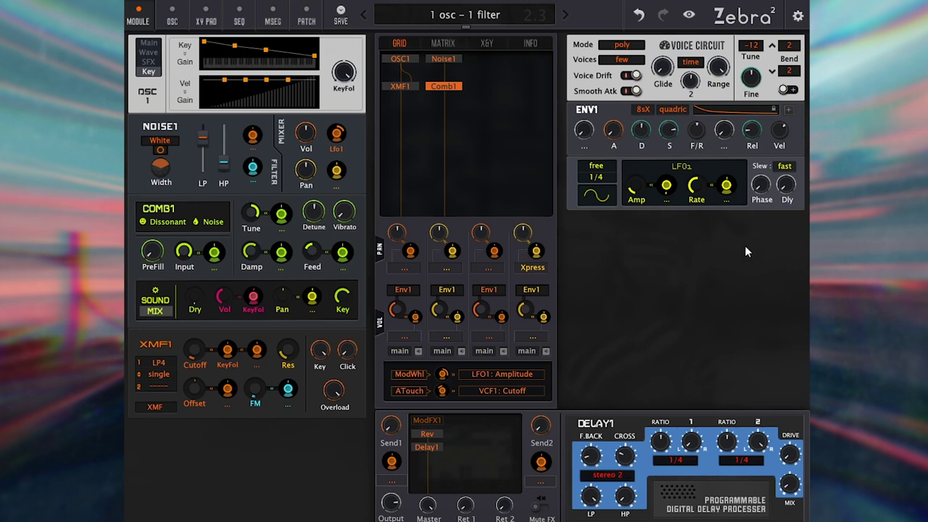
# Step: Switch the second volume slot's source from Env1 to Env2 and expand ENV1's scaling rows
pyautogui.click(445, 293)
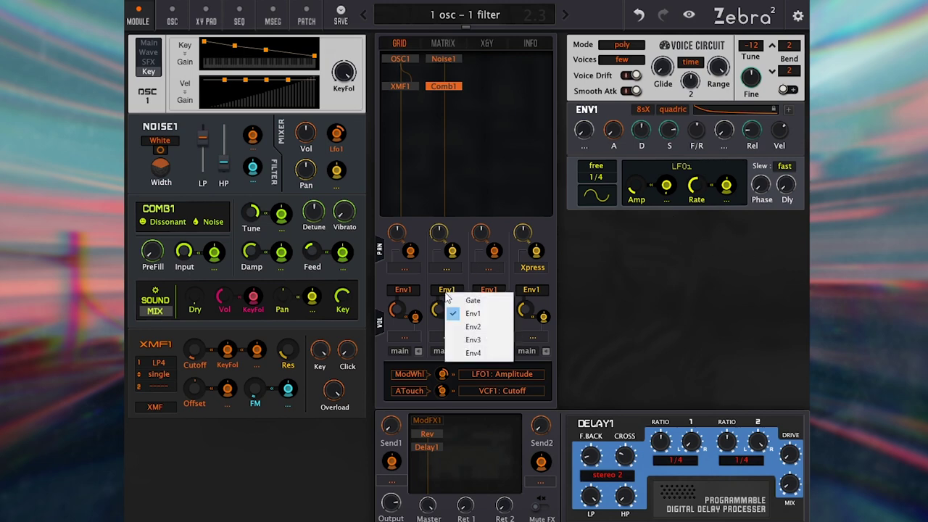
pyautogui.click(473, 327)
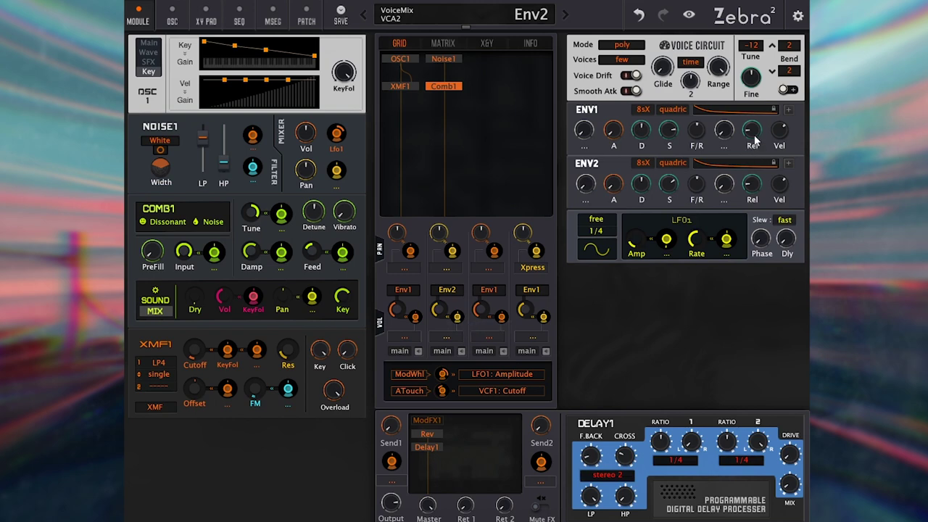
pyautogui.click(789, 110)
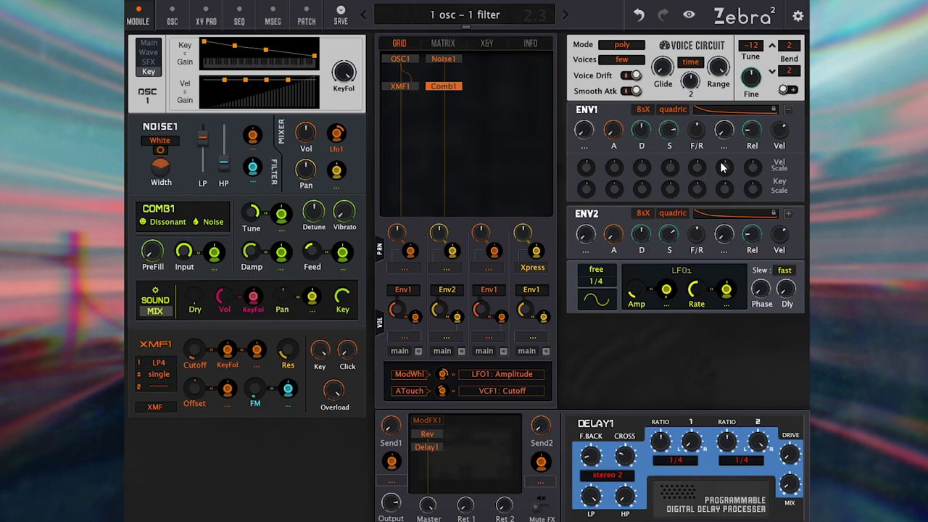
# Step: Reset ENV1 Vel Scale D to 0, then set attack 33, velocity 62 and Vel Scale A -8
pyautogui.moveTo(615, 166)
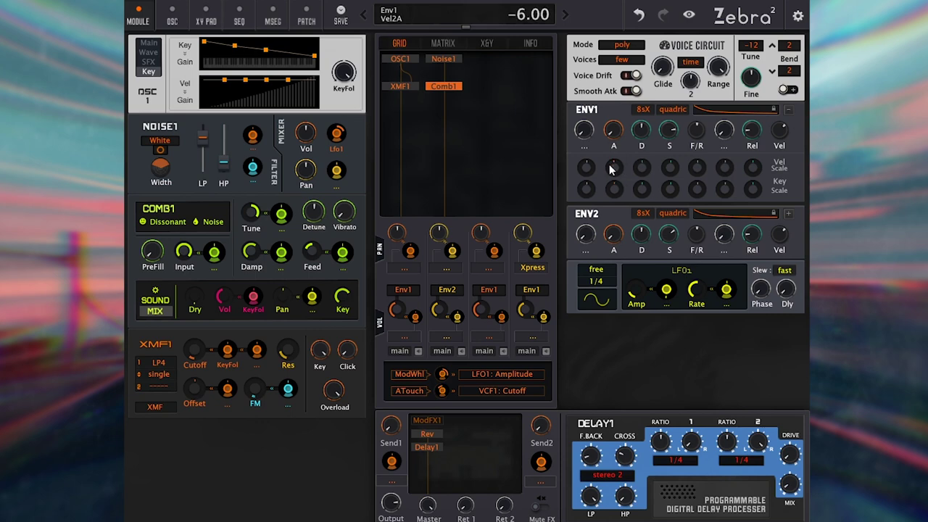
pyautogui.scroll(-5, 644, 171)
pyautogui.scroll(6, 649, 167)
pyautogui.doubleClick(617, 168)
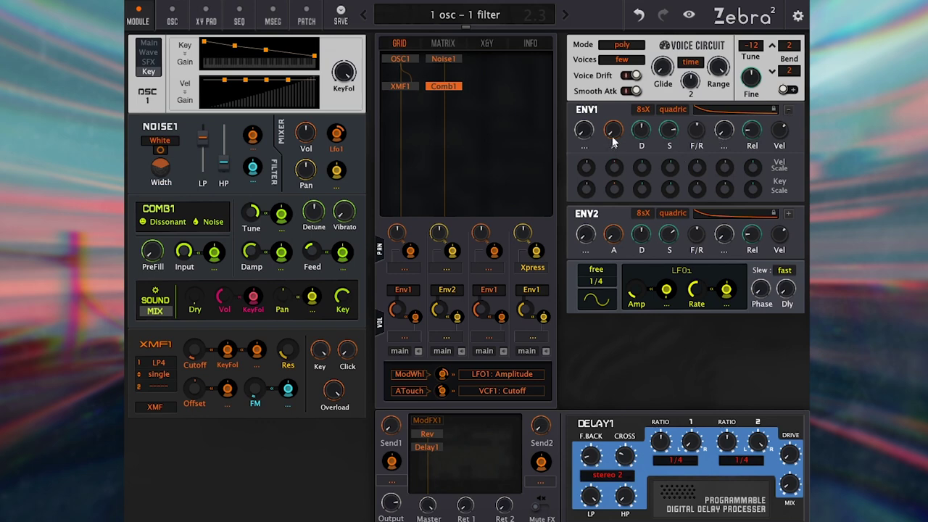
pyautogui.moveTo(613, 135); pyautogui.dragTo(612, 78)
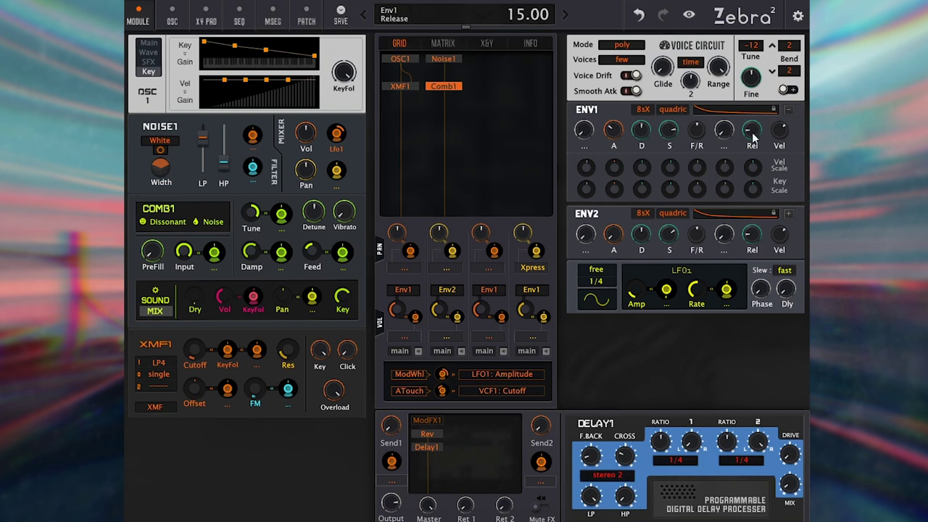
pyautogui.moveTo(786, 132); pyautogui.dragTo(790, 118)
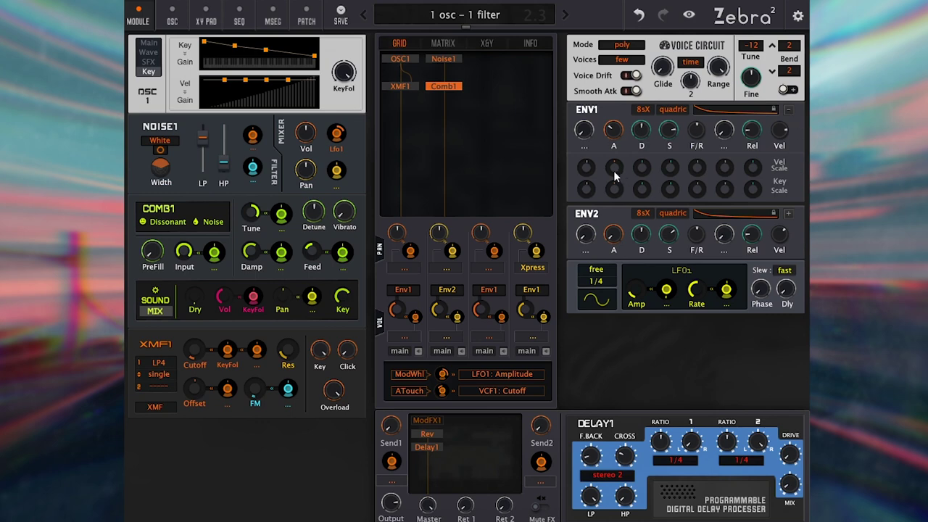
pyautogui.moveTo(614, 169); pyautogui.dragTo(613, 170)
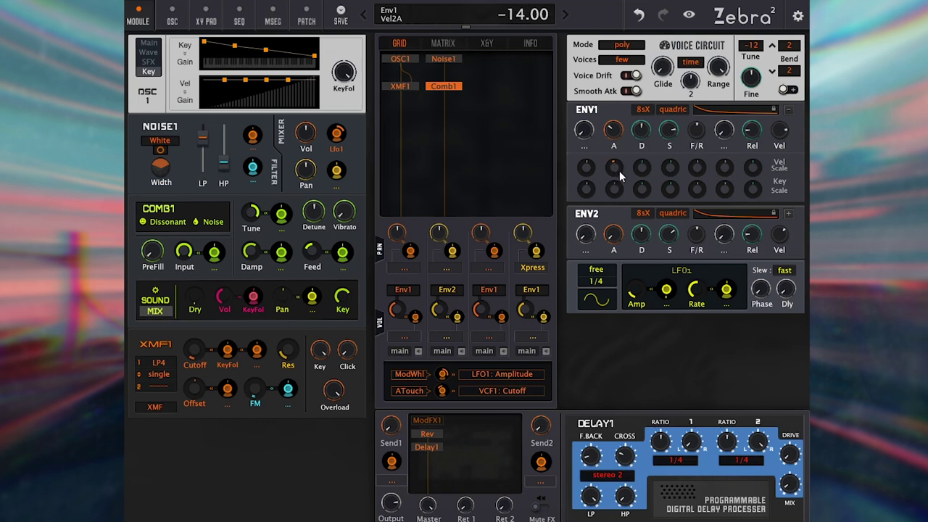
# Step: Set ENV2 attack 4, Vel Scale A -10 and Key Scale A 12, then show OSC1's Main page
pyautogui.click(789, 213)
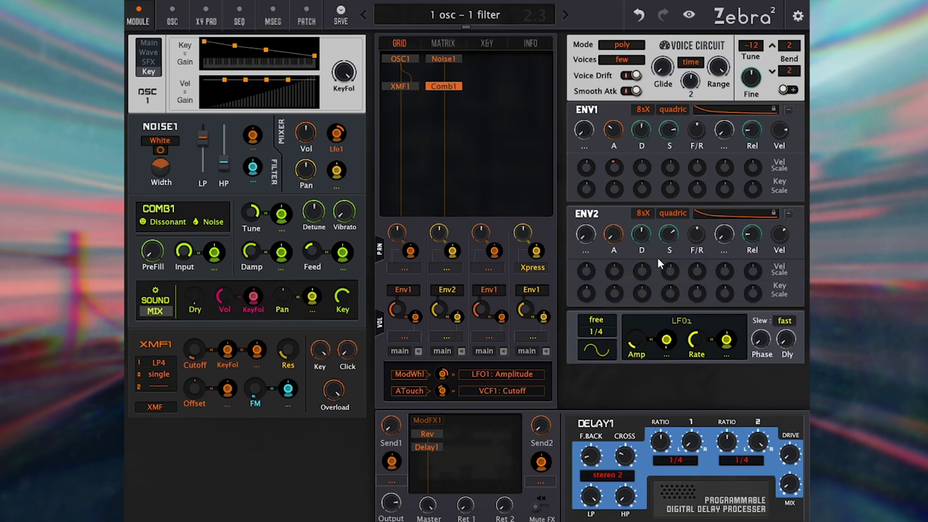
pyautogui.moveTo(618, 237); pyautogui.dragTo(678, 325)
pyautogui.moveTo(620, 271); pyautogui.dragTo(627, 296)
pyautogui.moveTo(620, 294); pyautogui.dragTo(643, 303)
pyautogui.click(148, 42)
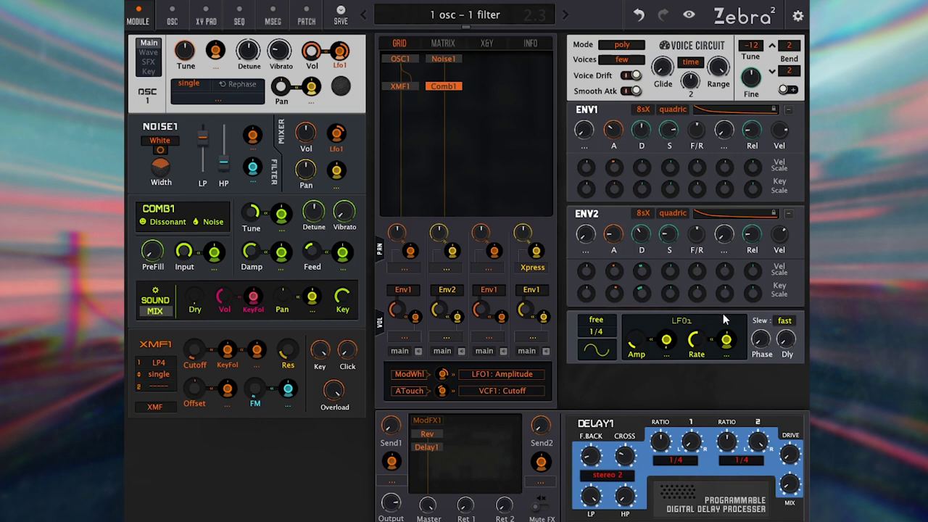
# Step: Set LFO1 to restart per note, sync to 1/8, with amplitude at 100
pyautogui.click(597, 320)
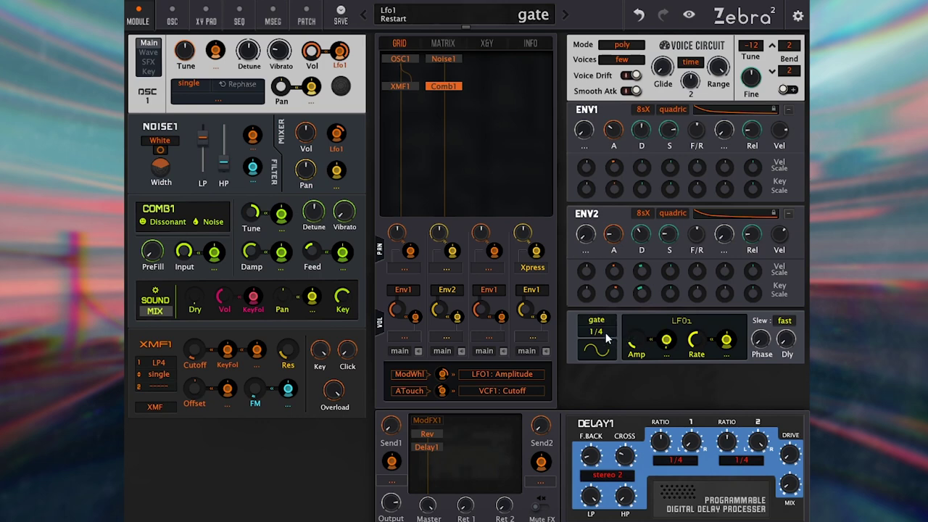
pyautogui.click(606, 332)
pyautogui.click(624, 100)
pyautogui.moveTo(636, 346); pyautogui.dragTo(655, 284)
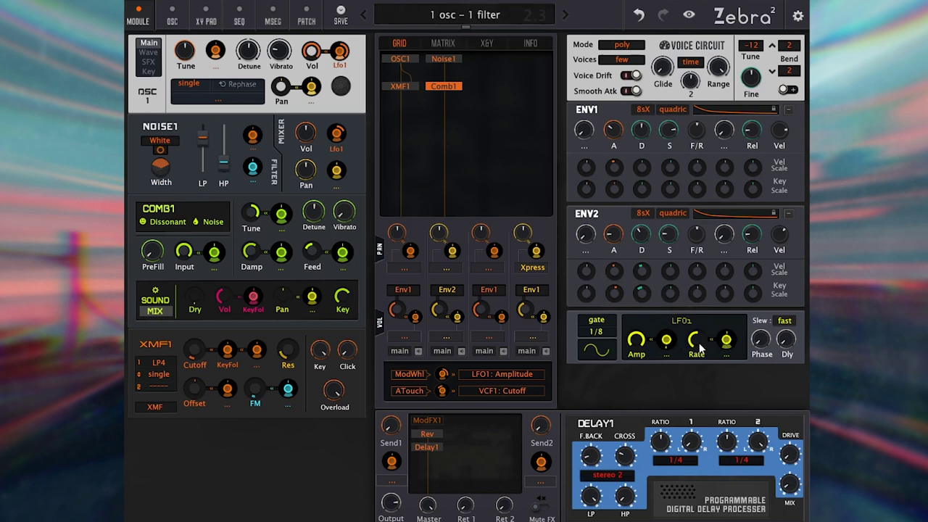
# Step: Modulate LFO1's amplitude by aftertouch with a depth of about 47
pyautogui.scroll(-3, 700, 349)
pyautogui.click(726, 354)
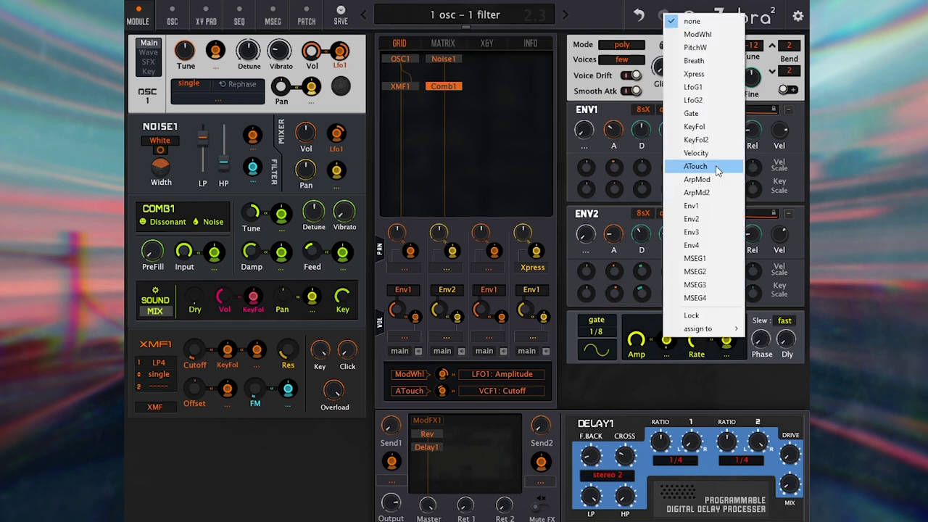
pyautogui.click(717, 170)
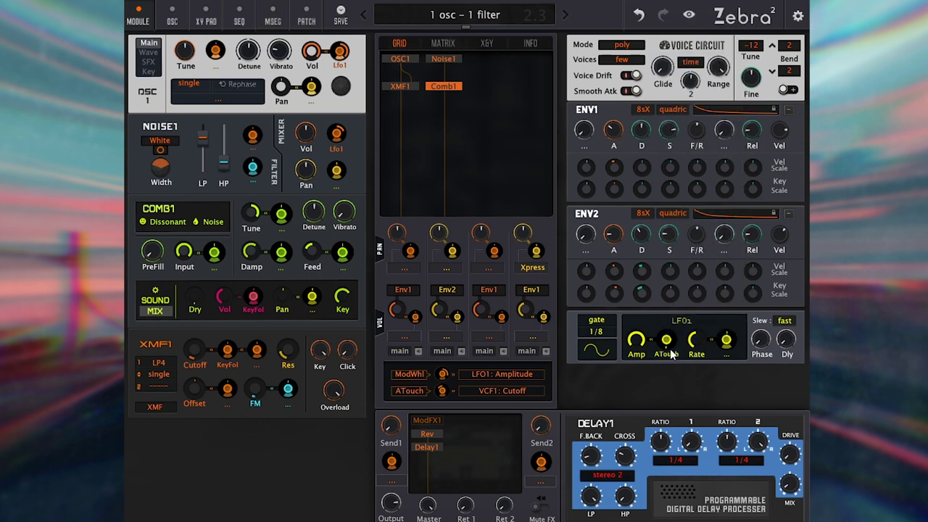
pyautogui.moveTo(673, 354); pyautogui.dragTo(683, 263)
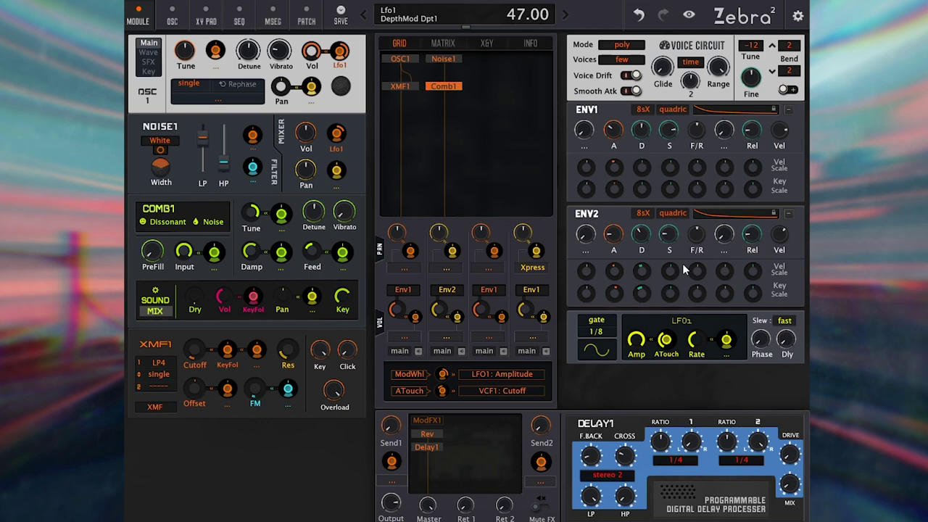
# Step: In the modulation matrix, set the sources and targets of slots 01 and 02 to none
pyautogui.click(443, 43)
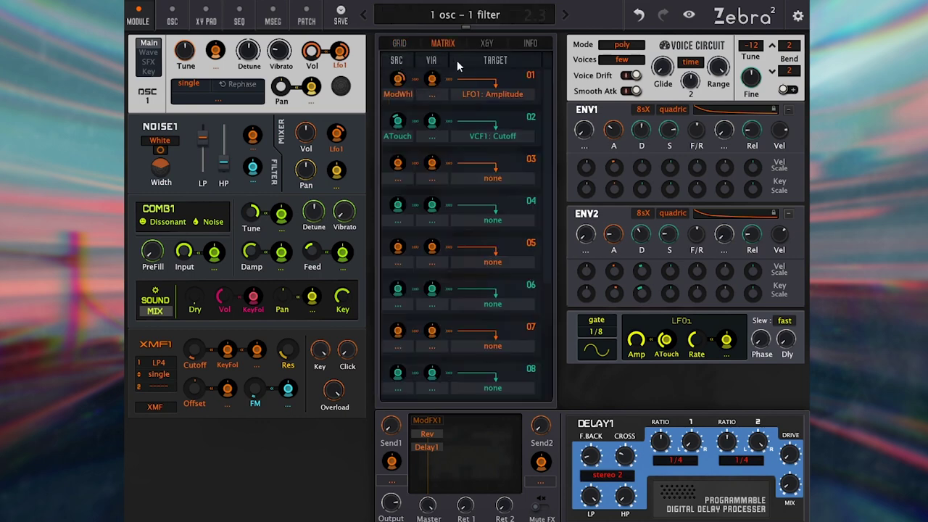
pyautogui.click(404, 96)
pyautogui.click(403, 94)
pyautogui.click(493, 94)
pyautogui.click(501, 96)
pyautogui.click(401, 135)
pyautogui.click(400, 134)
pyautogui.click(493, 136)
pyautogui.click(497, 144)
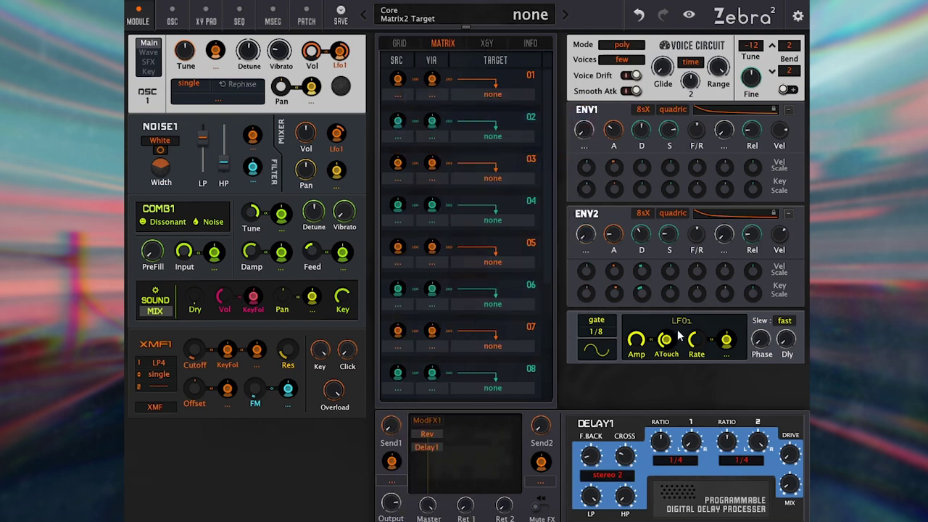
# Step: Route Velocity to VCA1: Volume2 in slot 01, then return to the grid
pyautogui.click(400, 95)
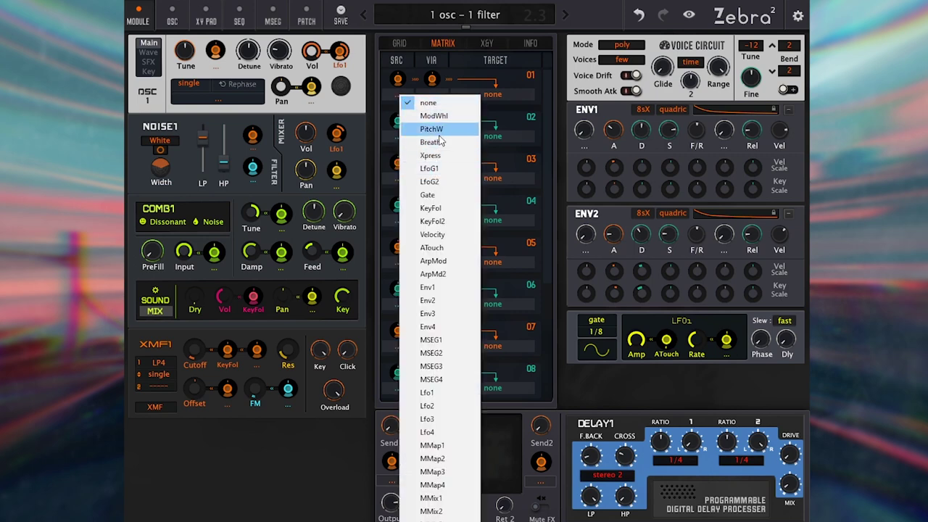
pyautogui.click(433, 234)
pyautogui.moveTo(398, 80); pyautogui.dragTo(402, 110)
pyautogui.click(494, 94)
pyautogui.moveTo(555, 180)
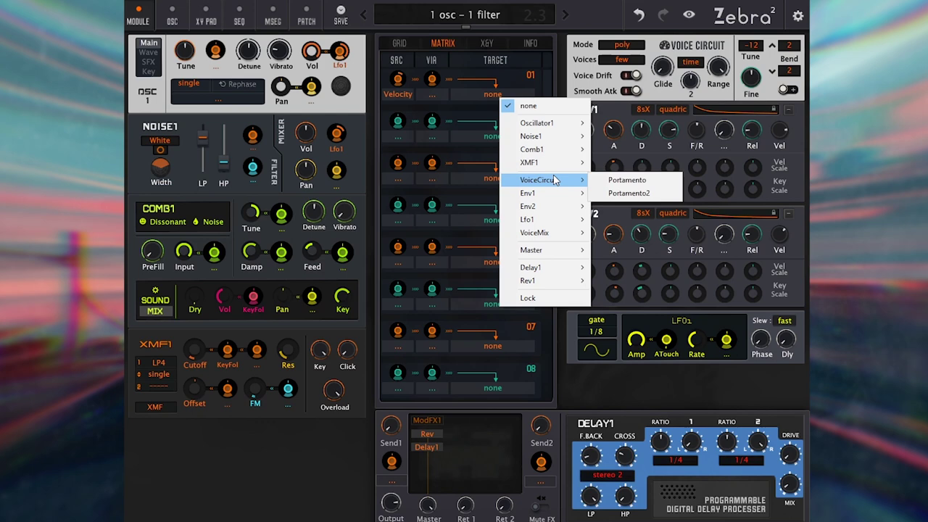
pyautogui.moveTo(560, 232)
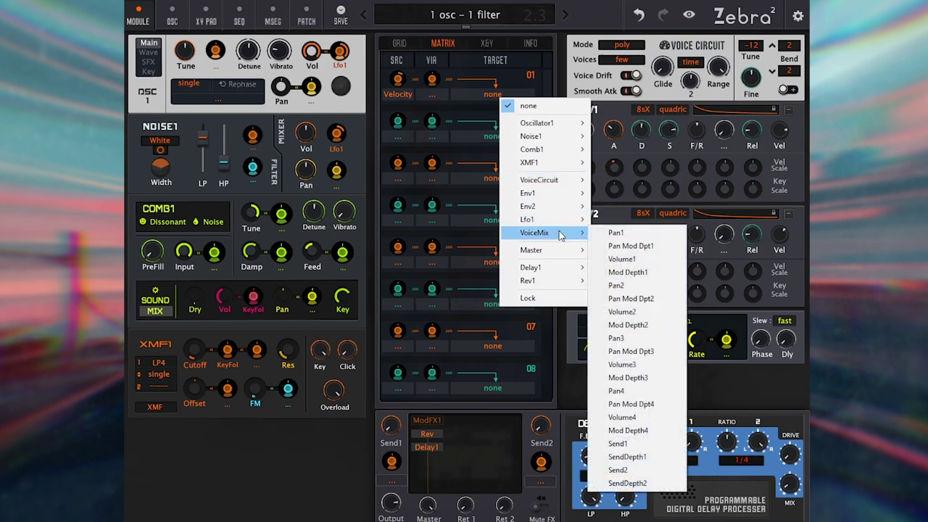
pyautogui.click(618, 312)
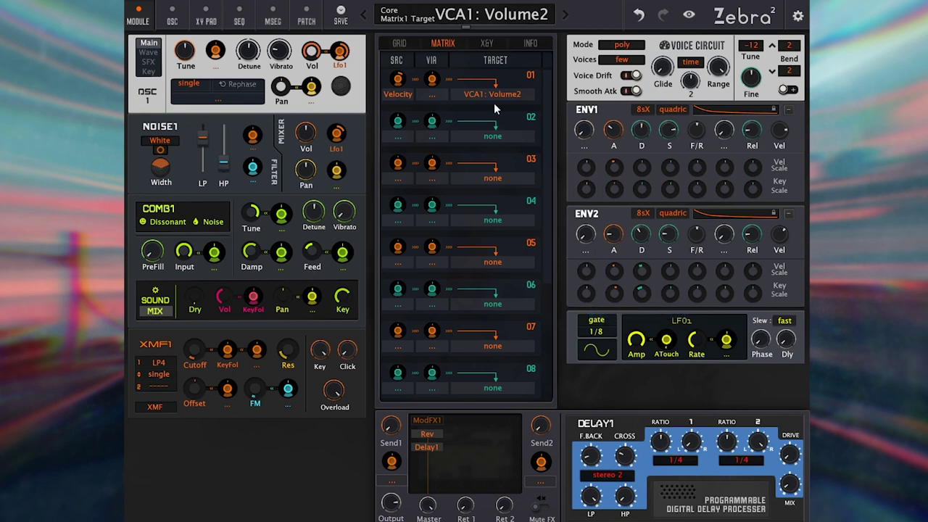
pyautogui.click(403, 42)
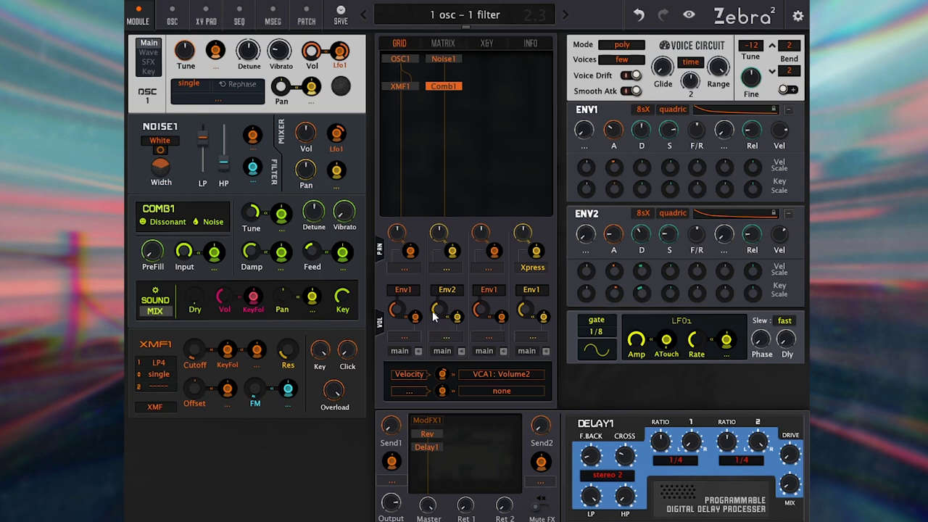
# Step: Lower voice-mix volume 1 and modulate it by KeyFol
pyautogui.moveTo(394, 319); pyautogui.dragTo(419, 405)
pyautogui.click(415, 326)
pyautogui.click(446, 218)
# Step: Lower volume 2, modulate it by KeyFol with negative depth, and move Reverb down a slot
pyautogui.moveTo(439, 314); pyautogui.dragTo(437, 379)
pyautogui.click(446, 336)
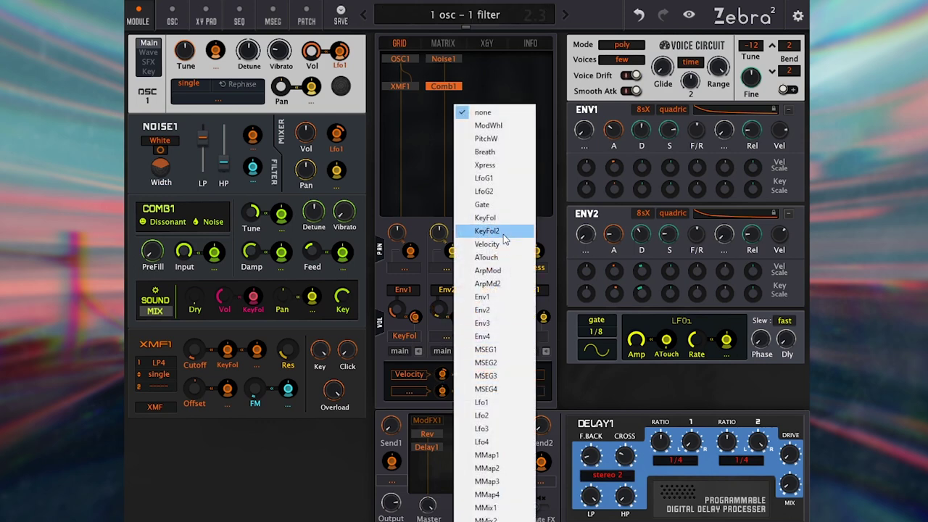
pyautogui.click(485, 217)
pyautogui.moveTo(466, 321); pyautogui.dragTo(461, 421)
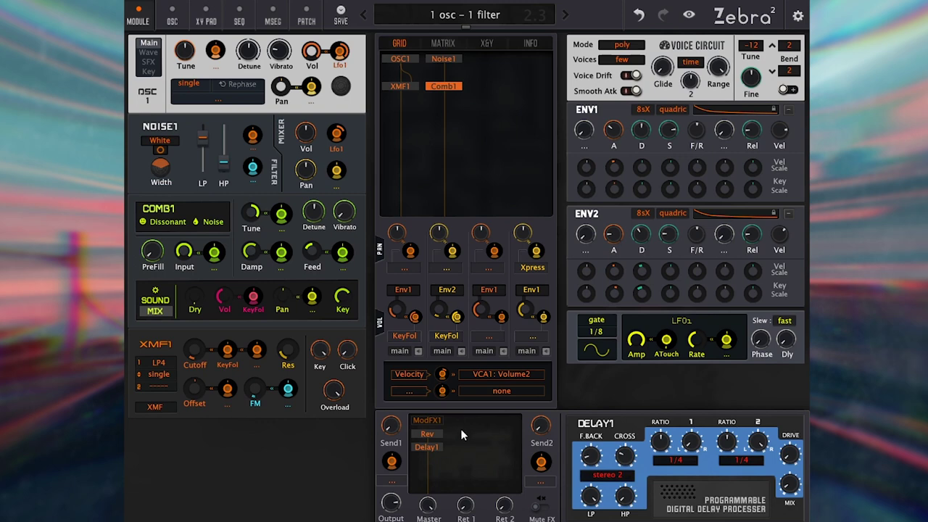
pyautogui.moveTo(430, 434); pyautogui.dragTo(429, 444)
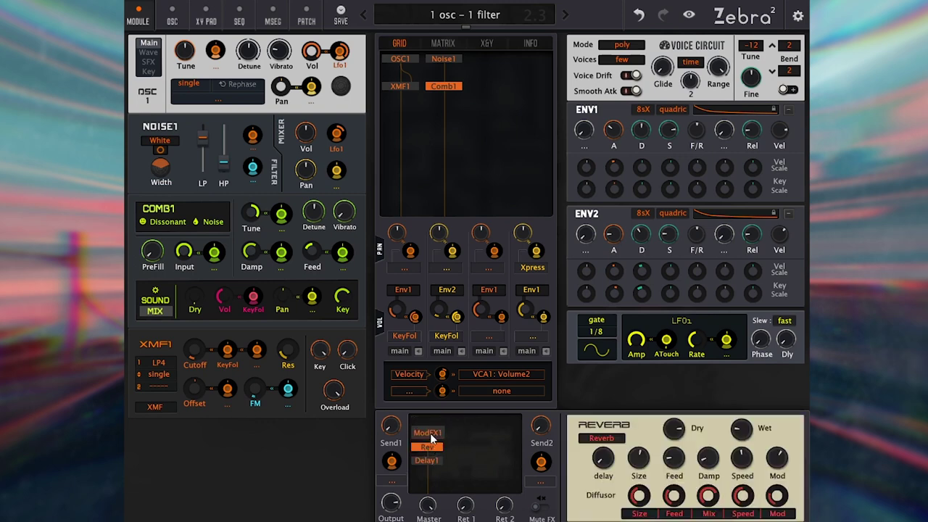
# Step: Remove ModFX1 and insert EQ1 in the top effects slot
pyautogui.rightClick(430, 432)
pyautogui.click(453, 514)
pyautogui.click(433, 419)
pyautogui.click(460, 315)
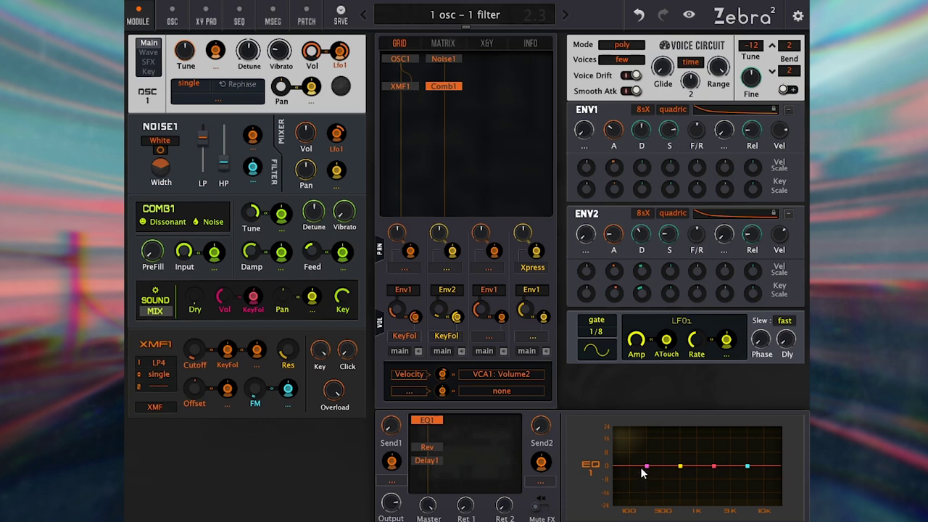
# Step: Cut EQ1's low and high shelves to -24 and move Delay1 above Rev
pyautogui.moveTo(653, 475); pyautogui.dragTo(687, 498)
pyautogui.moveTo(748, 465)
pyautogui.mouseDown()
pyautogui.moveTo(761, 517)
pyautogui.moveTo(755, 480)
pyautogui.moveTo(721, 468)
pyautogui.moveTo(730, 467)
pyautogui.mouseUp()
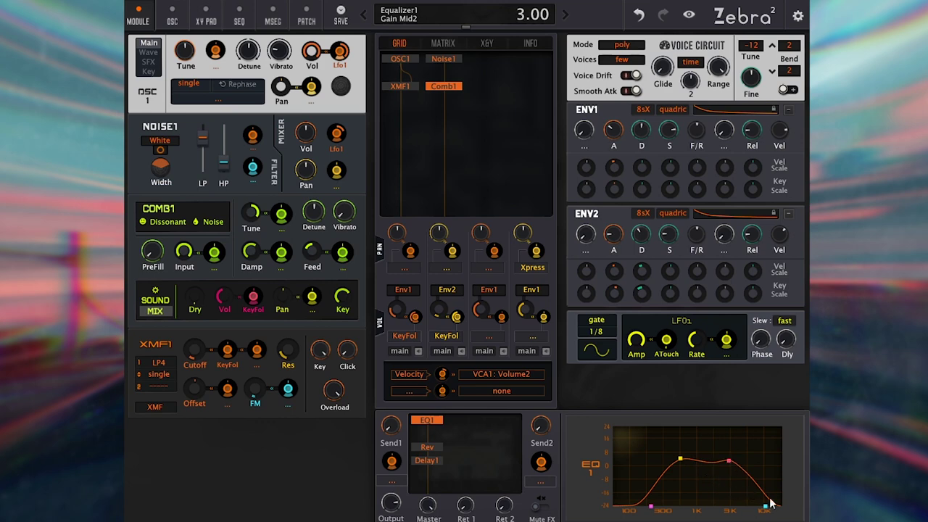
pyautogui.moveTo(426, 460); pyautogui.dragTo(431, 435)
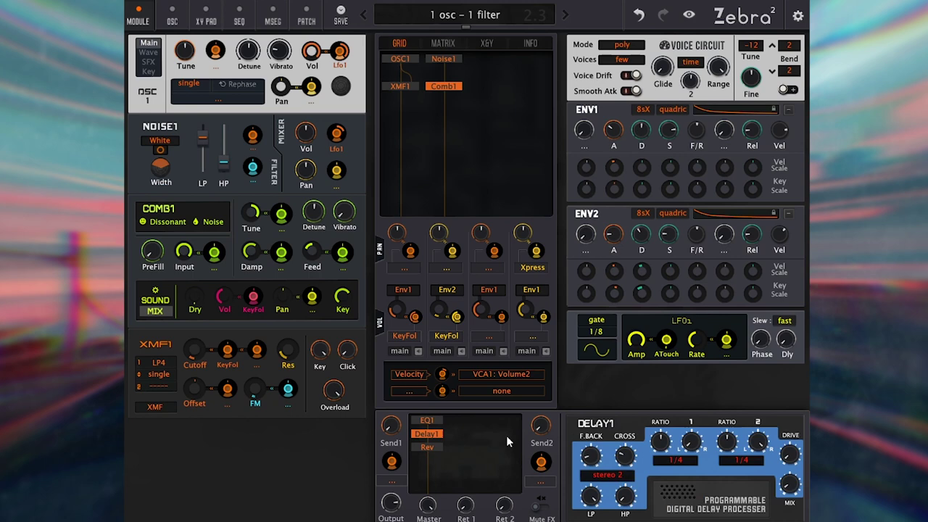
# Step: Switch Delay1 to dubby 2+2 mode with its first delay time at 1/2
pyautogui.click(614, 477)
pyautogui.click(656, 511)
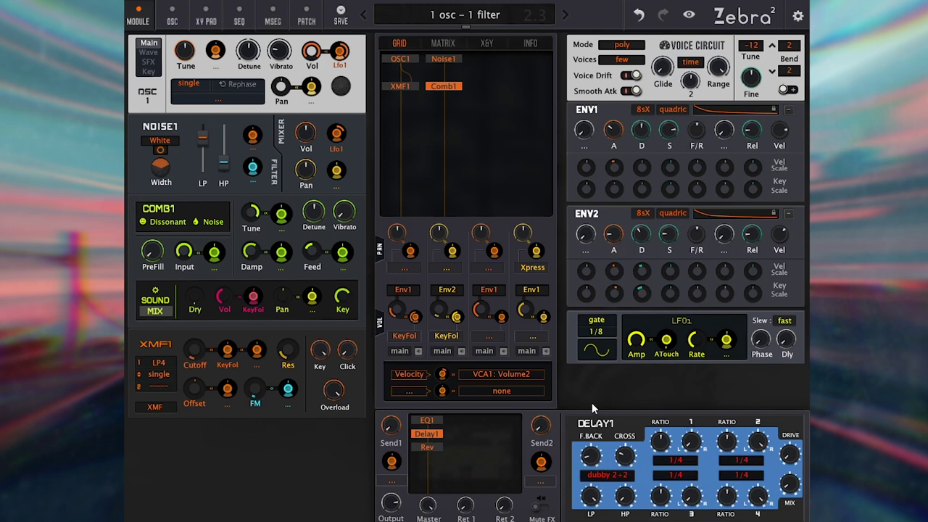
pyautogui.moveTo(593, 457)
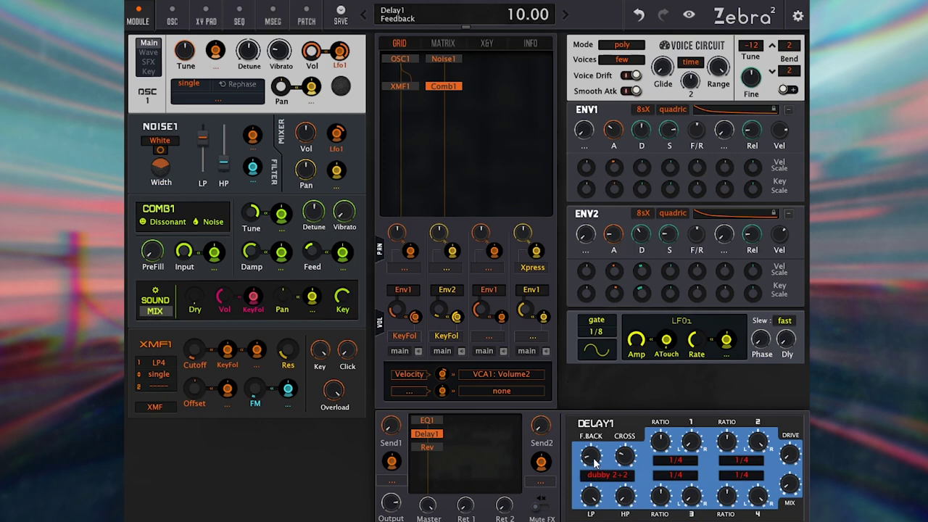
pyautogui.moveTo(628, 466)
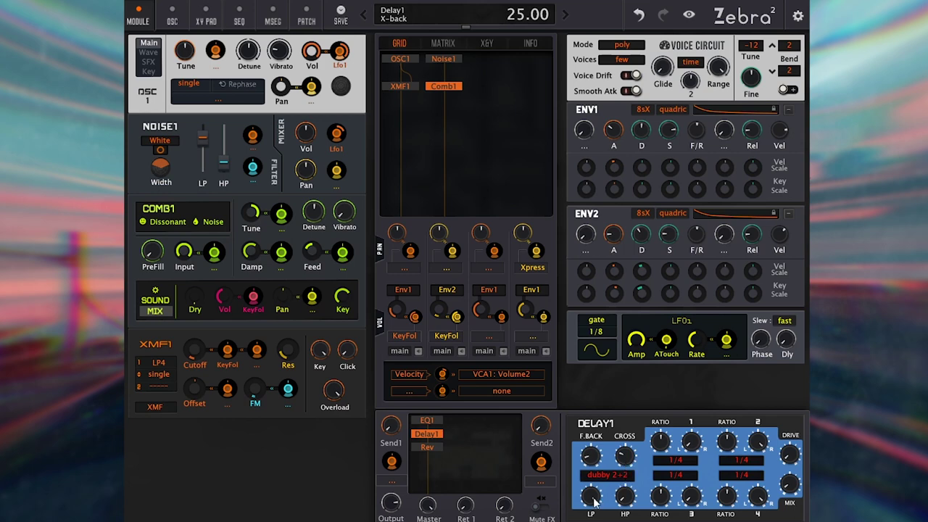
pyautogui.moveTo(624, 501)
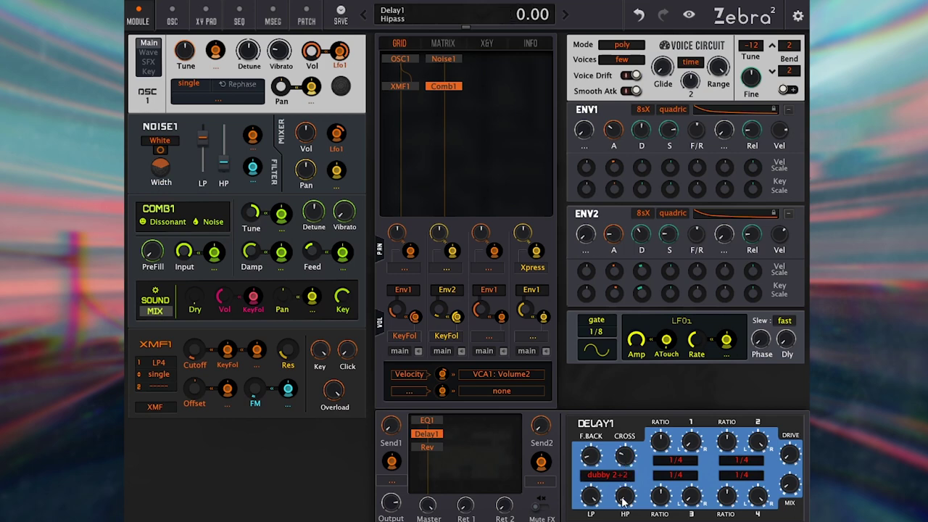
pyautogui.click(678, 470)
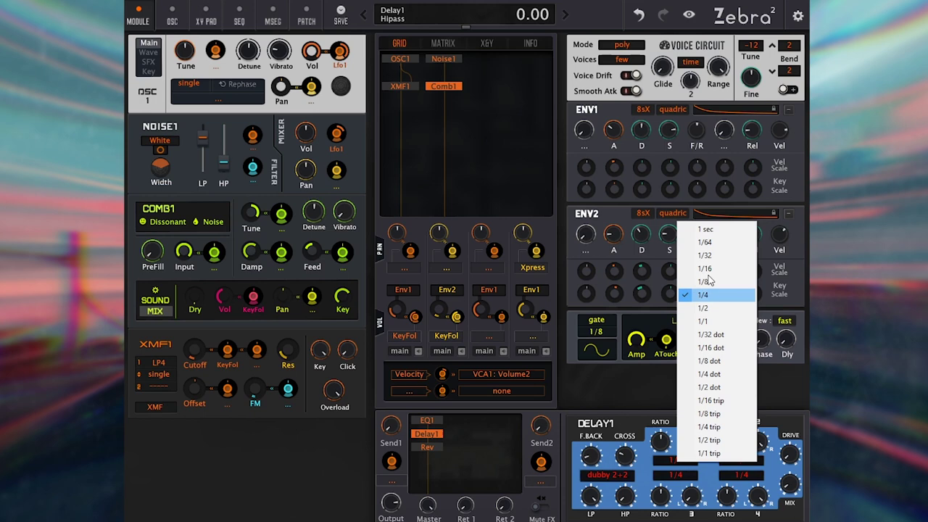
pyautogui.click(683, 478)
# Step: Raise the delay mix to 24 and bring up the Reverb settings
pyautogui.click(683, 478)
pyautogui.click(683, 477)
pyautogui.click(684, 477)
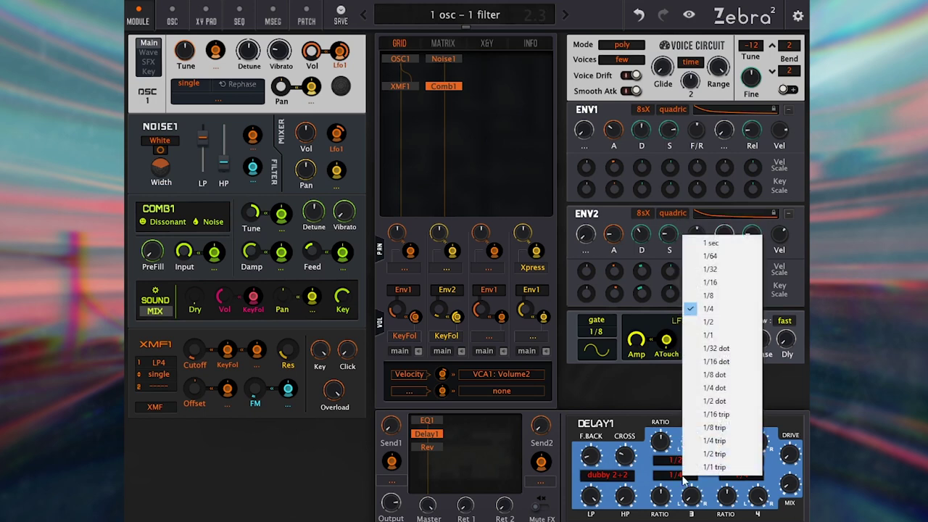
pyautogui.click(661, 463)
pyautogui.click(747, 458)
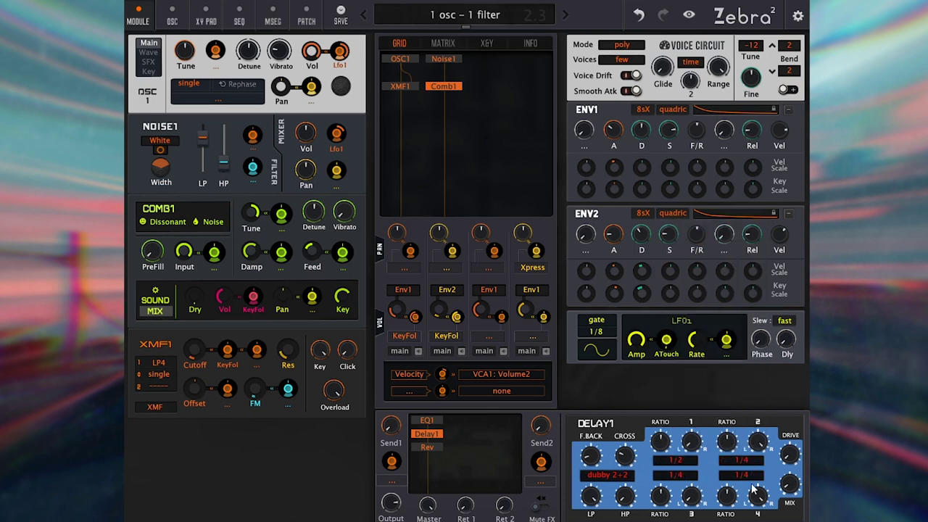
pyautogui.moveTo(795, 483); pyautogui.dragTo(800, 436)
pyautogui.click(427, 448)
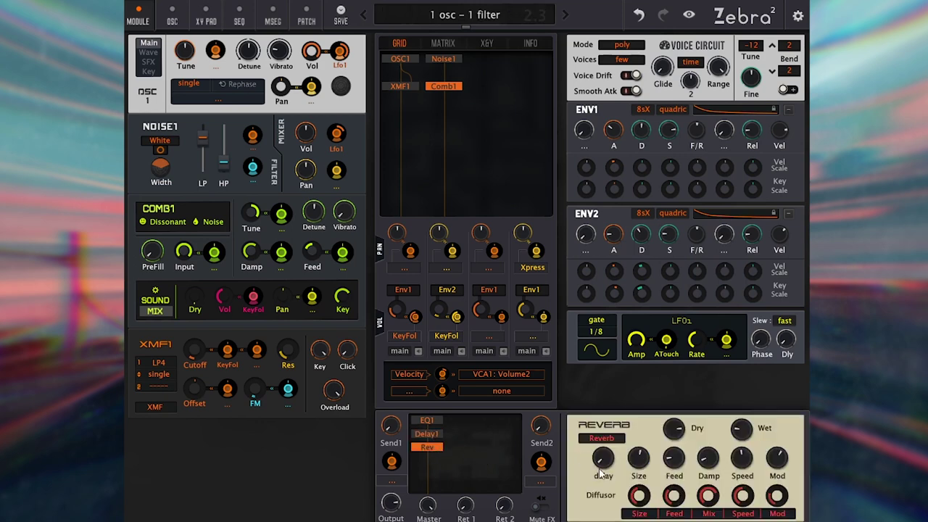
# Step: Lower the reverb dry level slightly, raise wet to 76.5 and feedback to 35
pyautogui.moveTo(676, 432)
pyautogui.moveTo(676, 432); pyautogui.dragTo(676, 435)
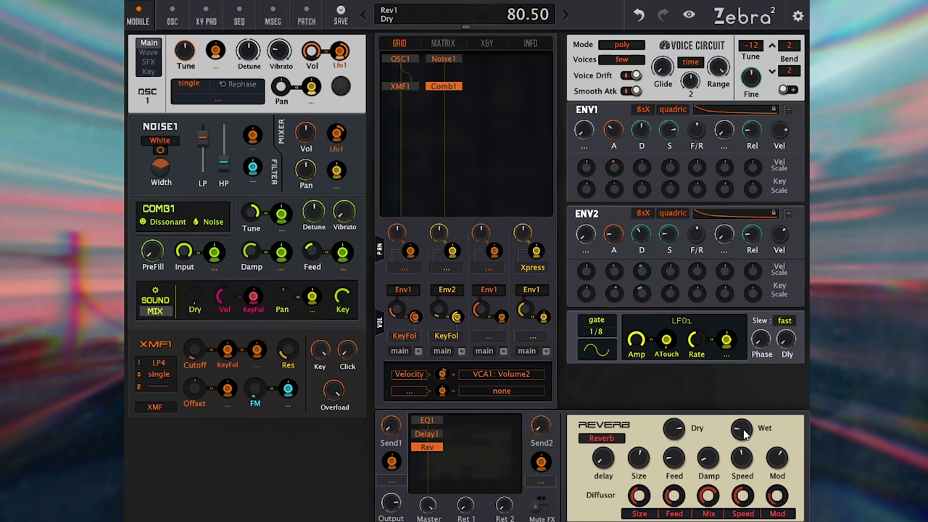
pyautogui.moveTo(743, 433); pyautogui.dragTo(747, 333)
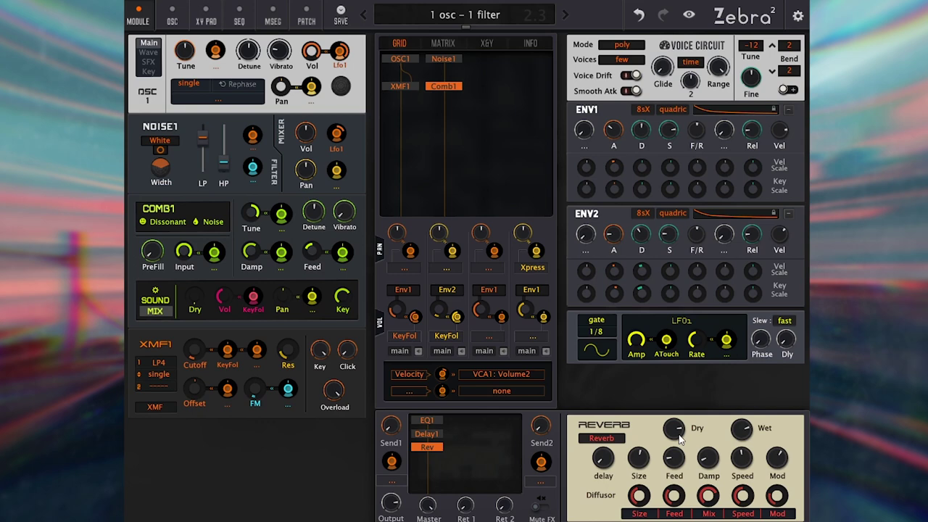
pyautogui.click(639, 468)
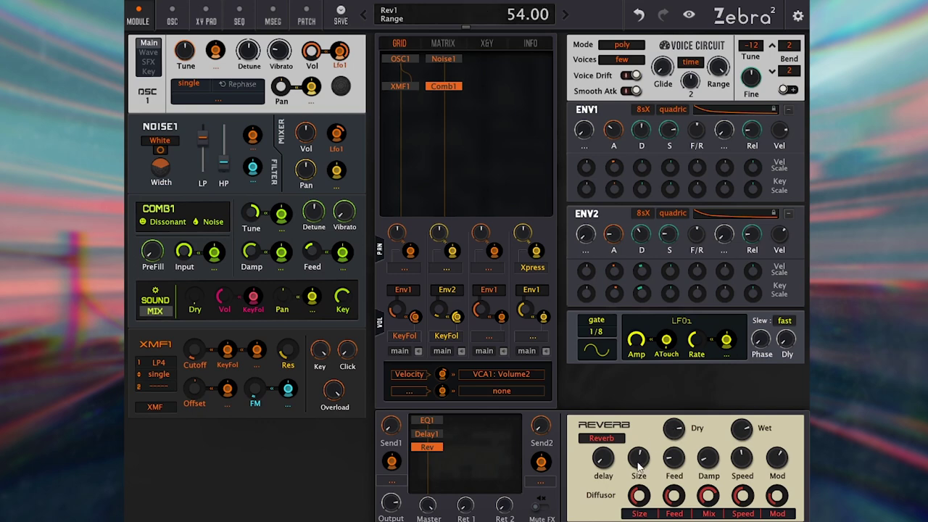
pyautogui.moveTo(673, 456); pyautogui.dragTo(677, 423)
# Step: Raise the reverb diffusor feedback to 54 and diffusor speed to 57.5
pyautogui.scroll(-5, 702, 461)
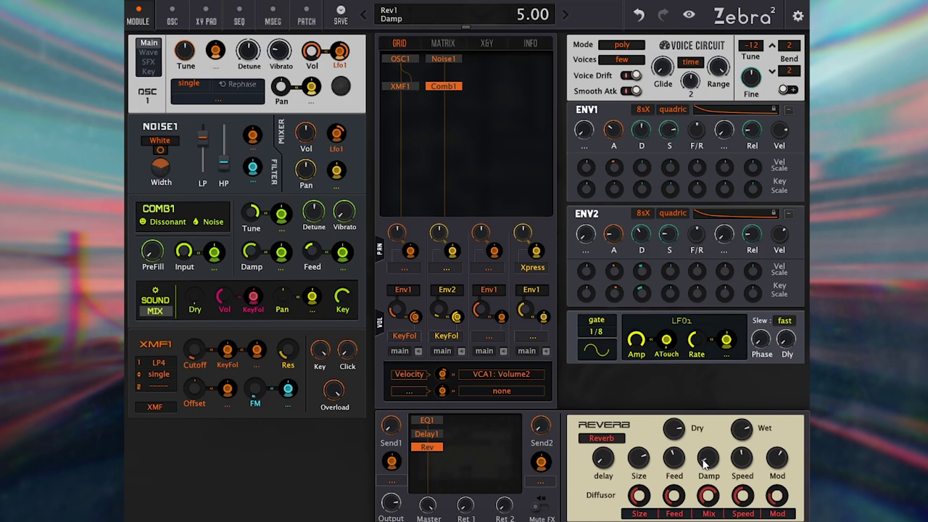
pyautogui.click(740, 462)
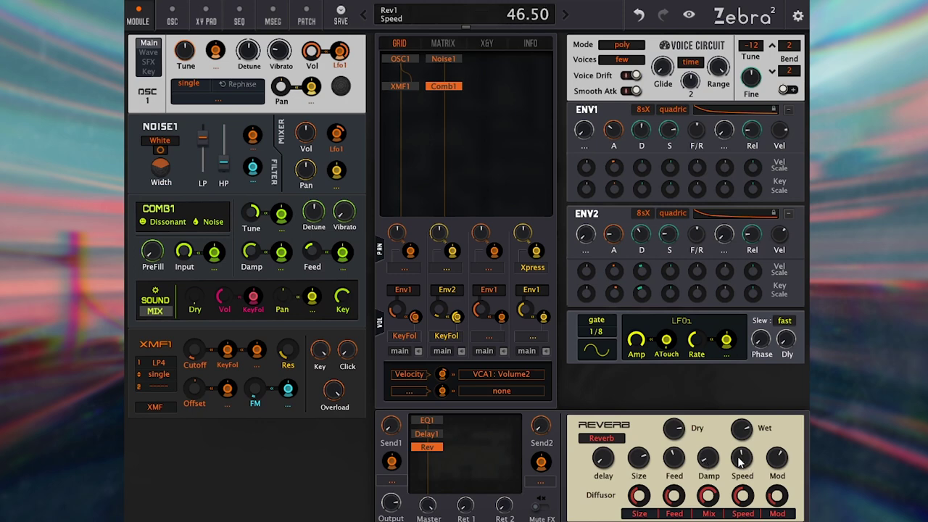
pyautogui.scroll(5, 740, 462)
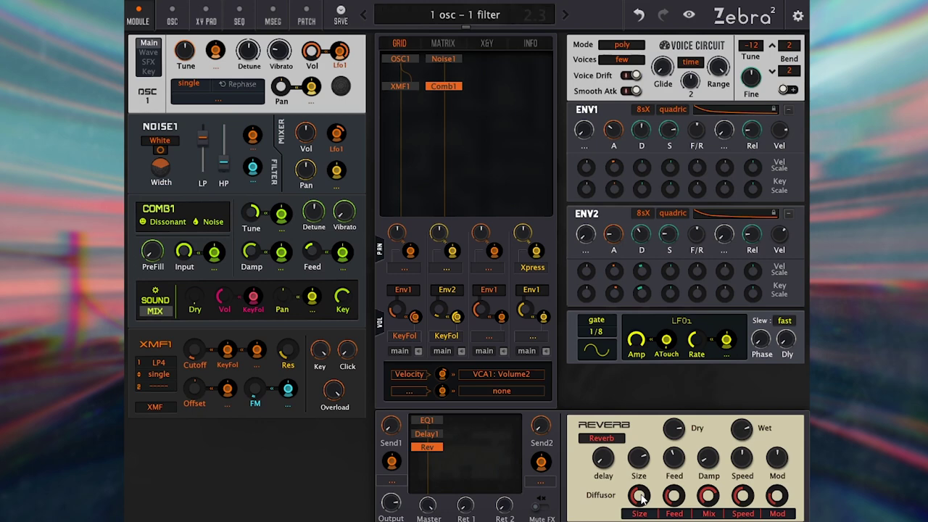
pyautogui.moveTo(675, 499)
pyautogui.mouseDown()
pyautogui.moveTo(676, 467)
pyautogui.moveTo(676, 481)
pyautogui.mouseUp()
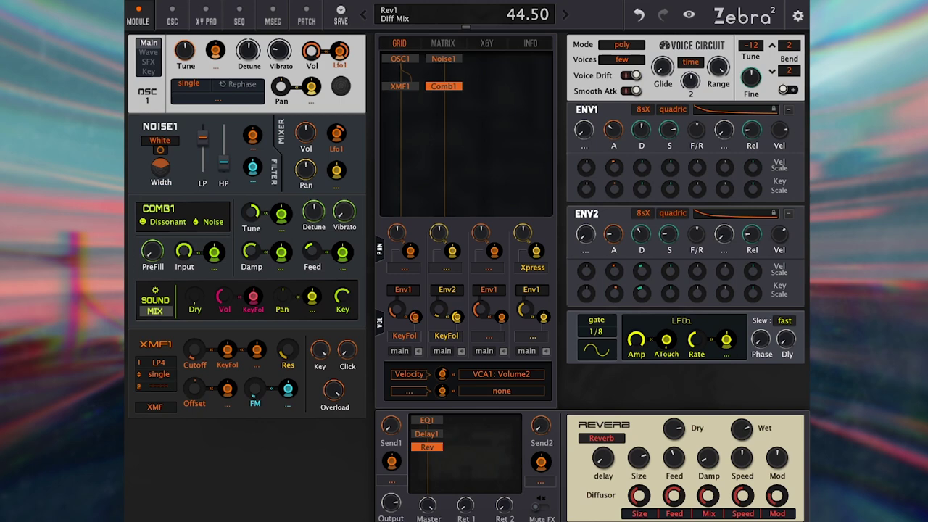
pyautogui.moveTo(746, 499); pyautogui.dragTo(773, 463)
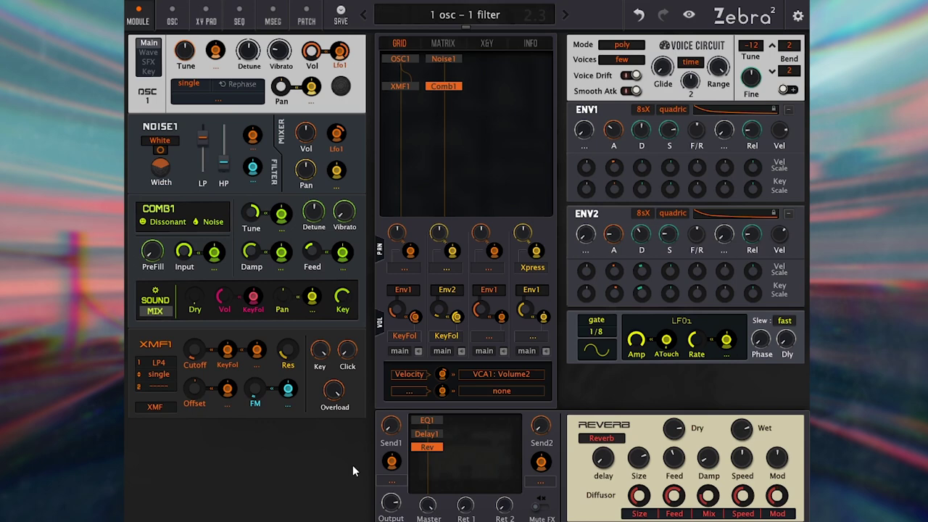
pyautogui.click(148, 71)
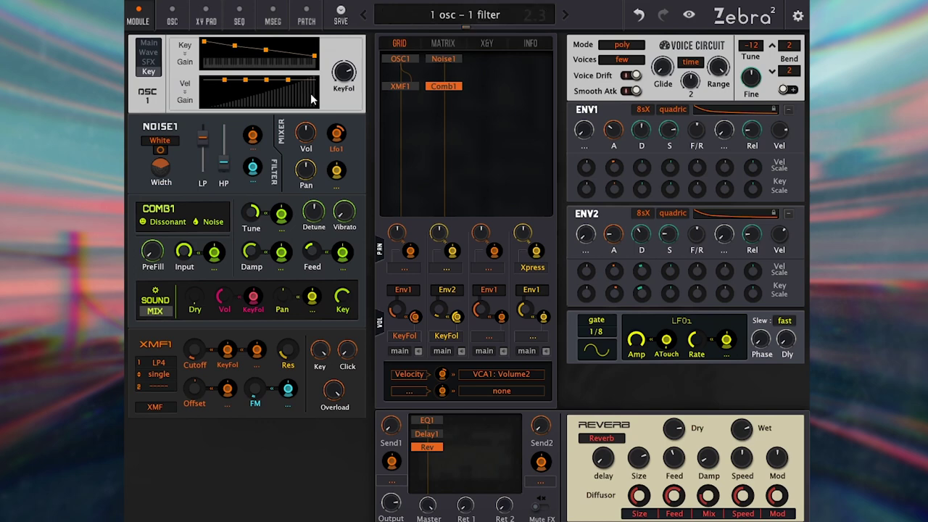
pyautogui.moveTo(342, 79)
pyautogui.click(149, 43)
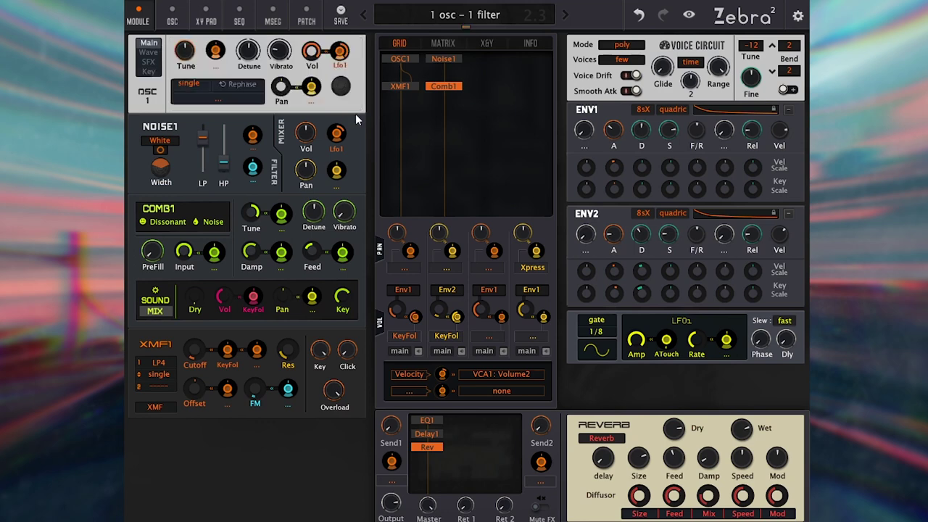
pyautogui.click(149, 71)
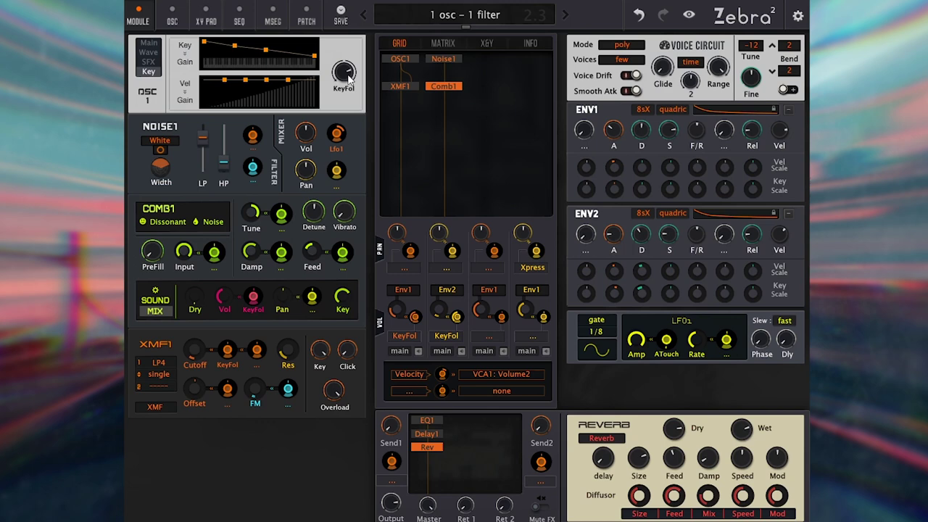
pyautogui.moveTo(349, 81); pyautogui.dragTo(345, 94)
pyautogui.doubleClick(349, 75)
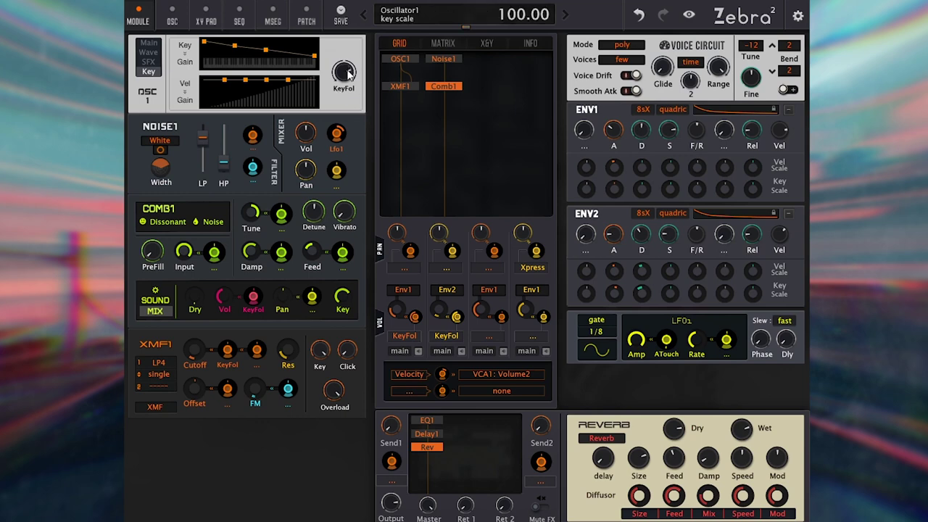
pyautogui.click(149, 44)
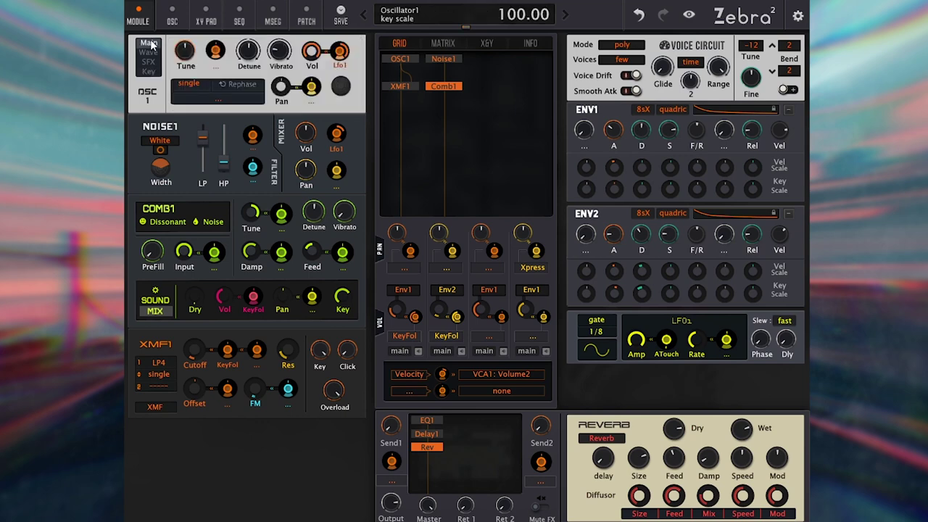